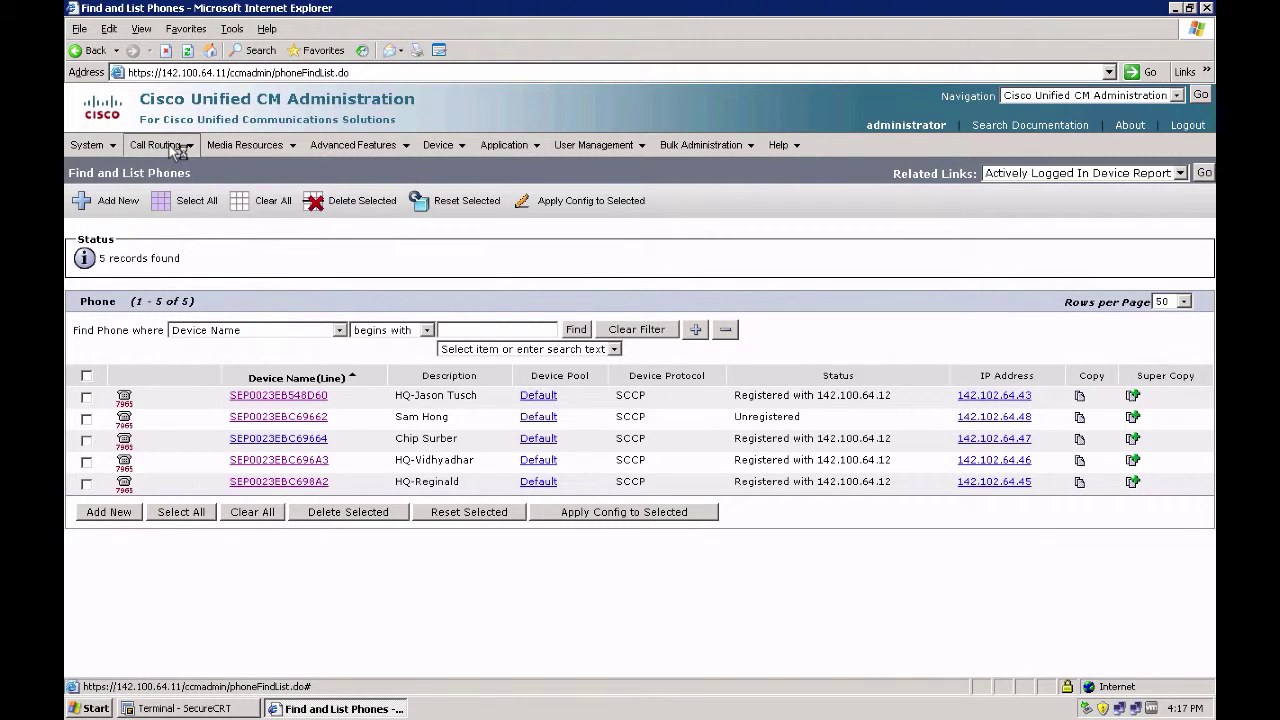
# Step: Open the list of configured partitions to review them
pyautogui.moveTo(168, 150)
pyautogui.moveTo(305, 264)
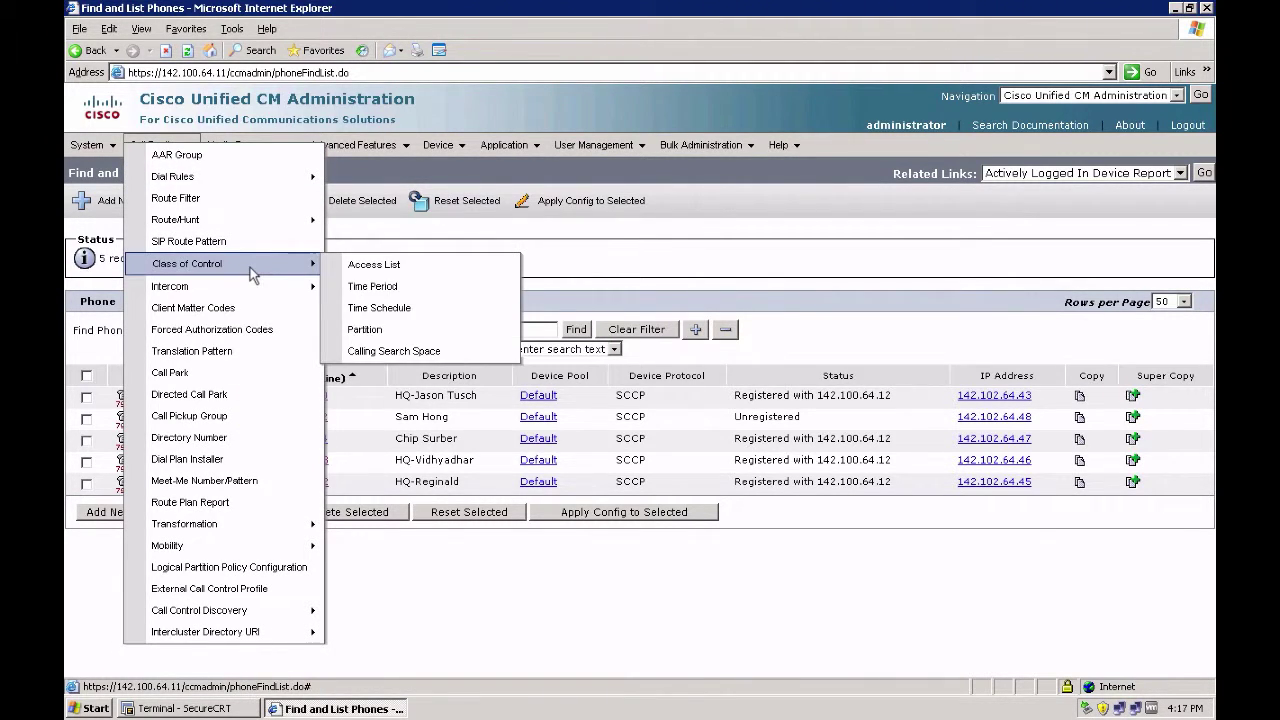
pyautogui.click(364, 329)
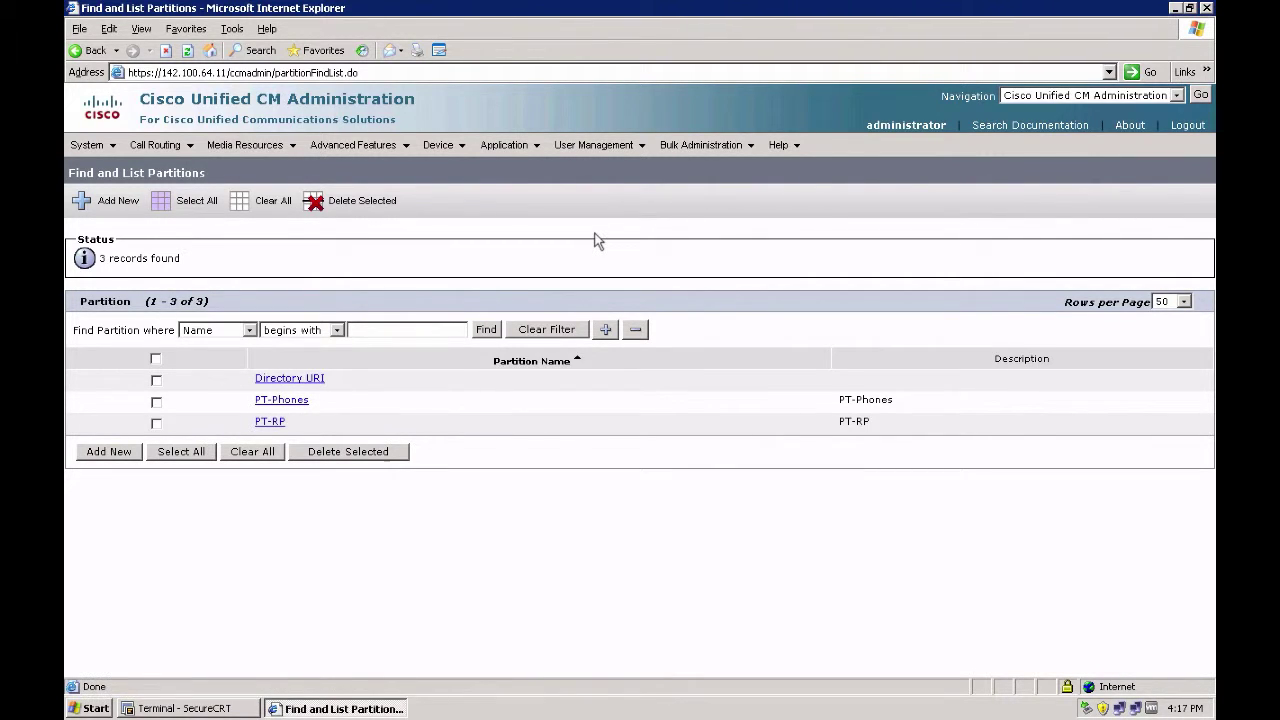
# Step: Find all calling search spaces and examine the partitions selected in CSS-Phones and in CSS-TP
pyautogui.click(166, 147)
pyautogui.moveTo(266, 265)
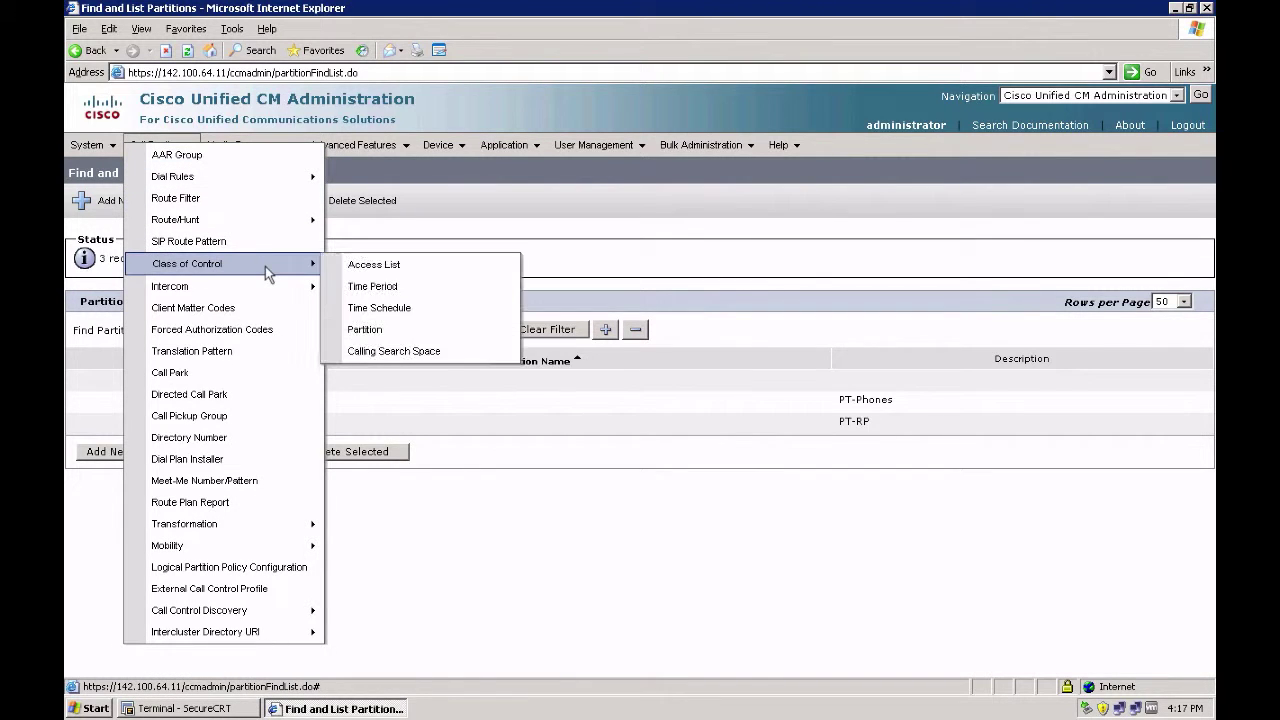
pyautogui.click(405, 359)
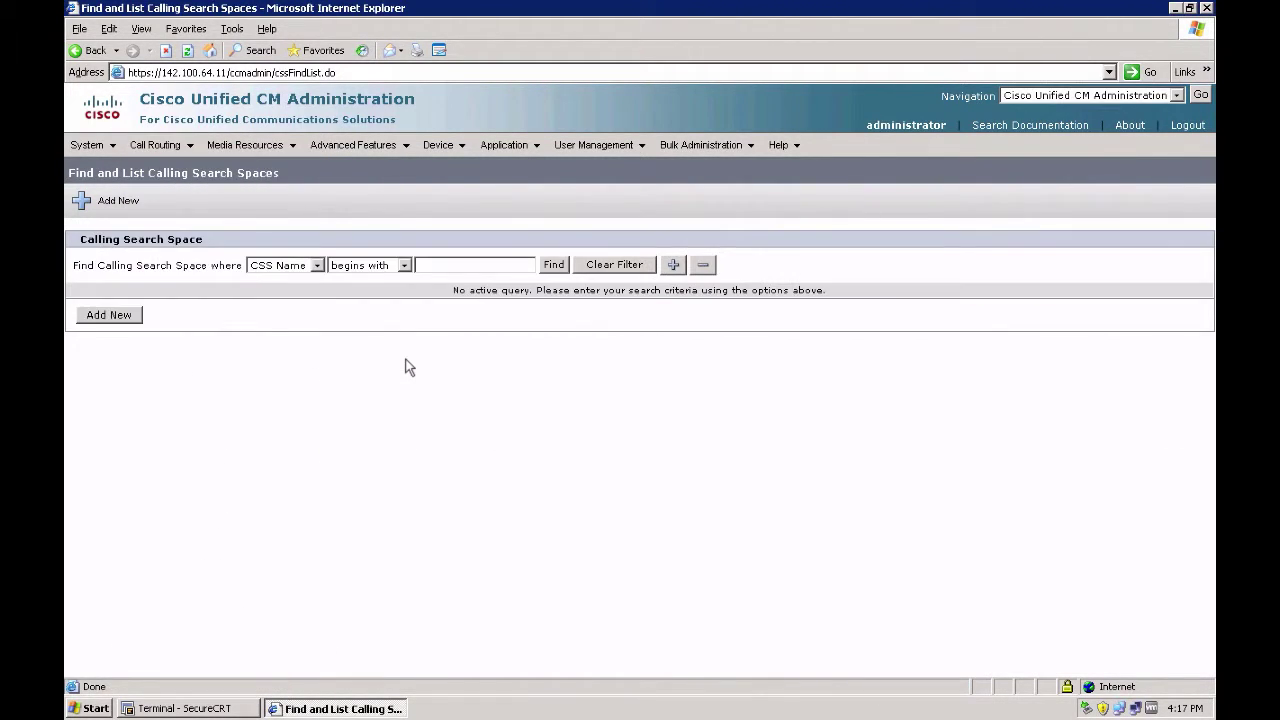
pyautogui.click(553, 264)
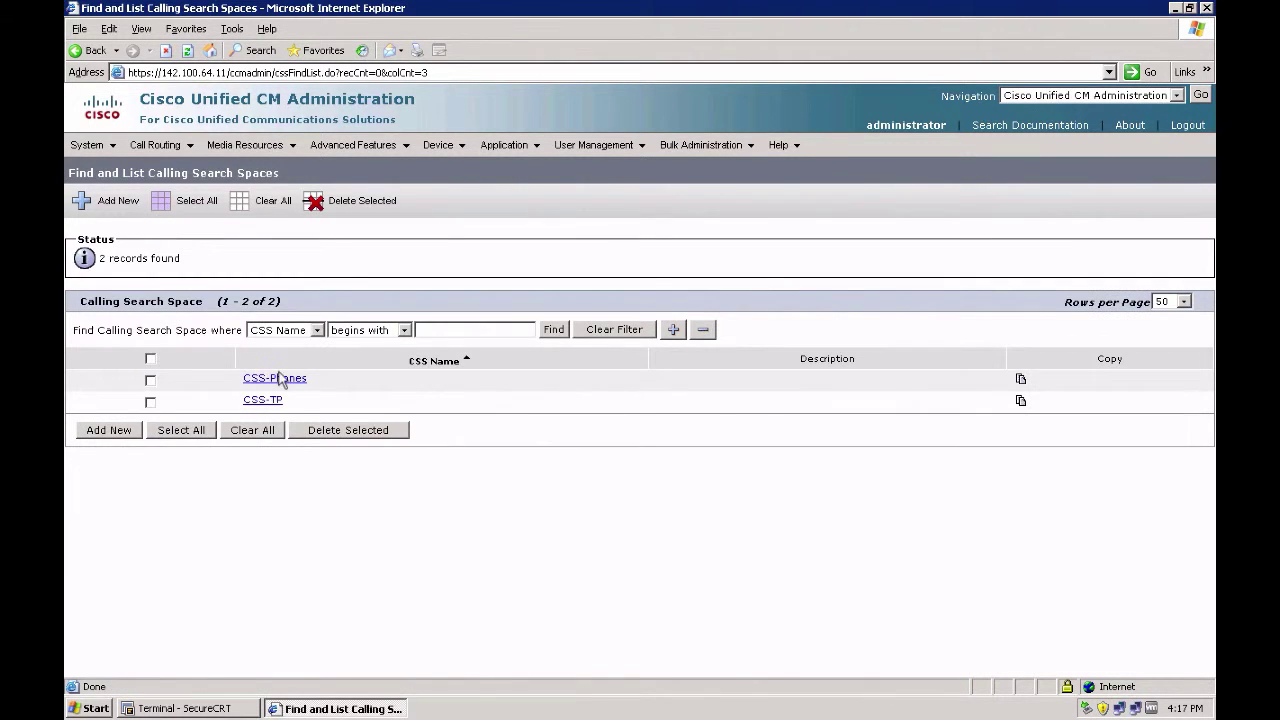
pyautogui.click(278, 382)
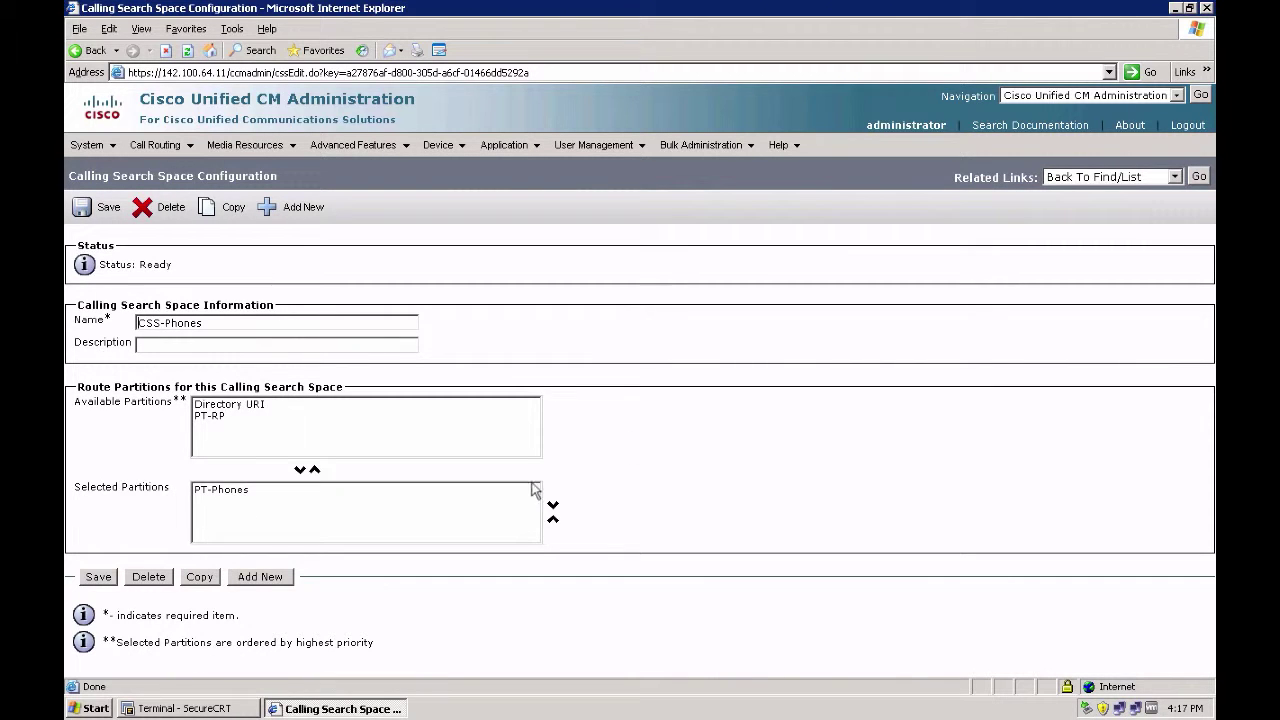
pyautogui.click(1199, 177)
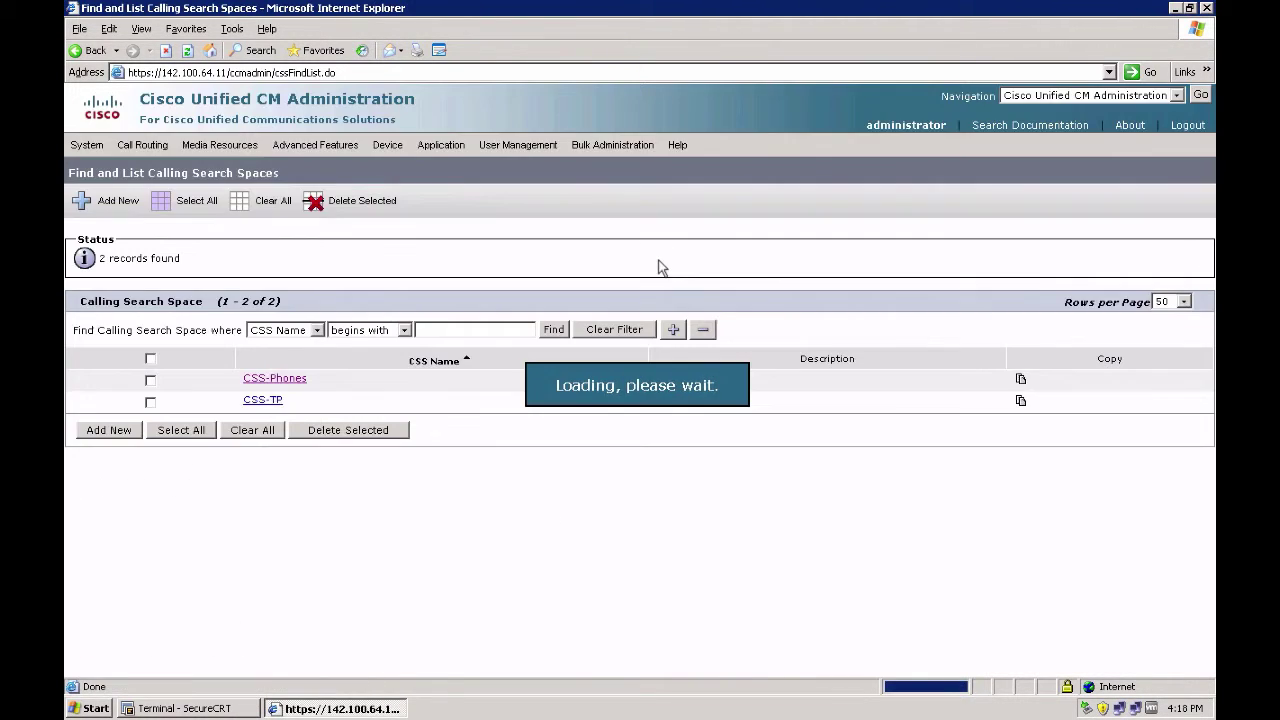
pyautogui.click(263, 401)
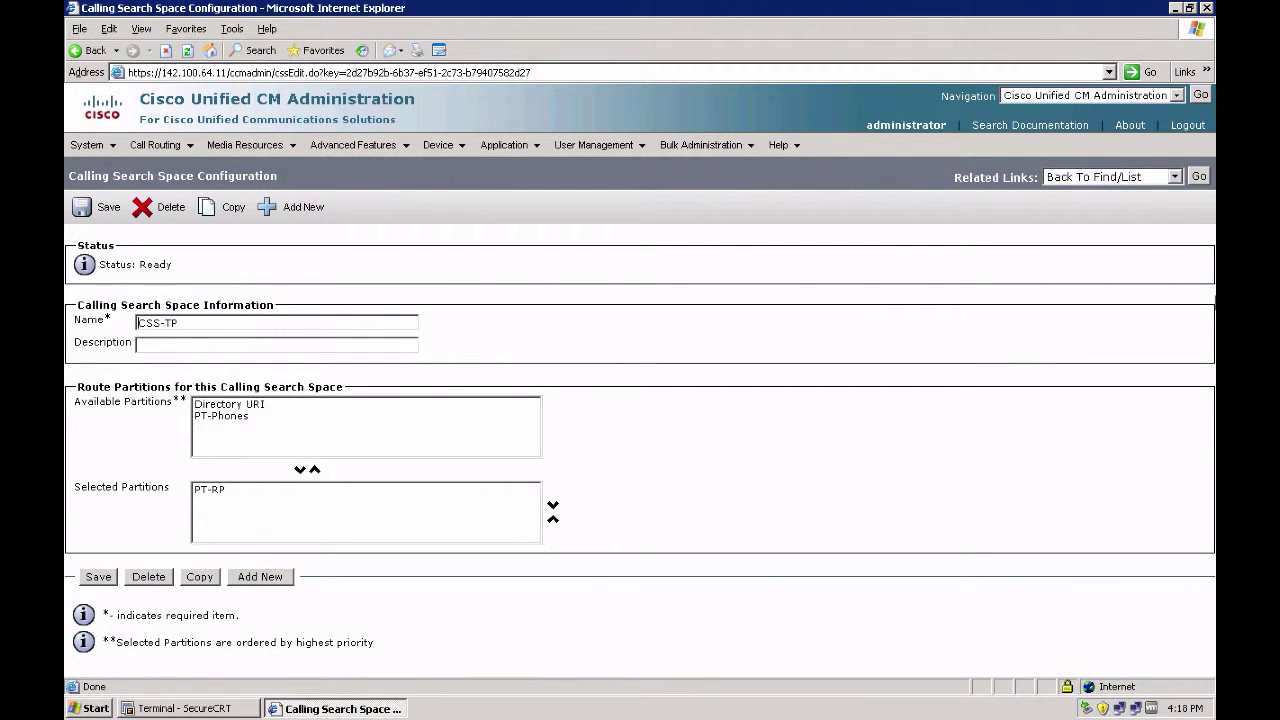
pyautogui.click(1198, 177)
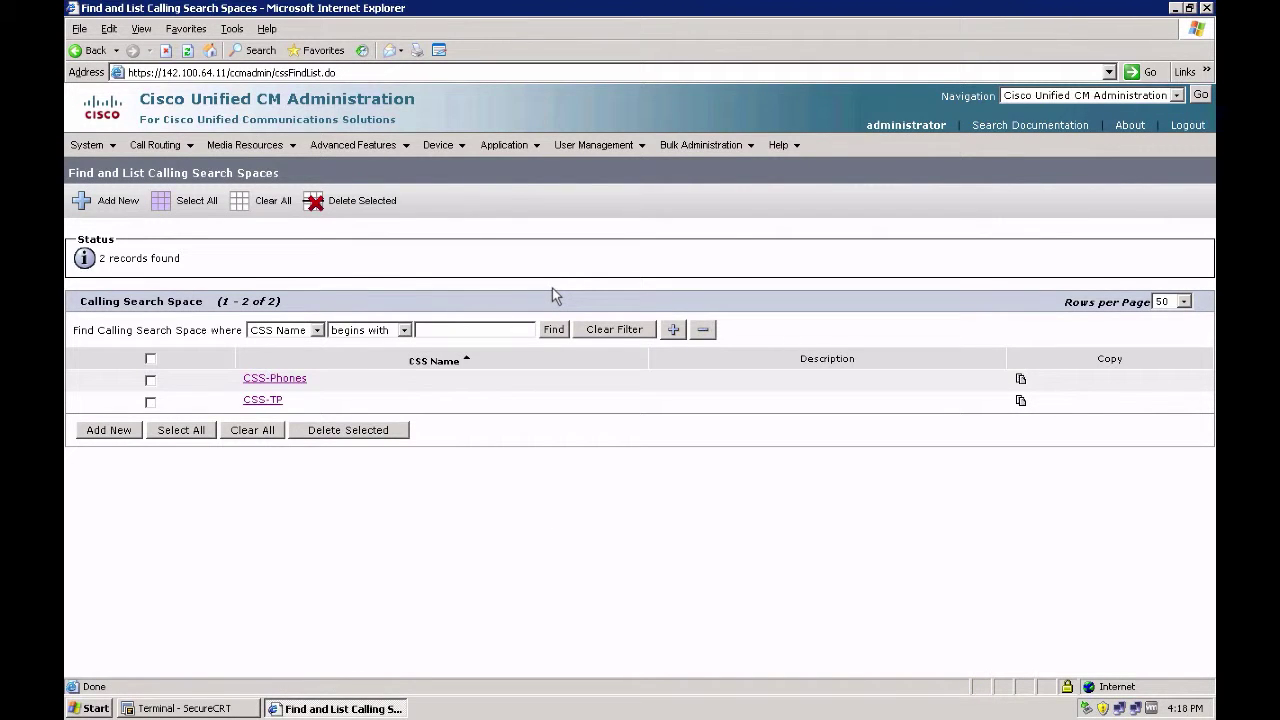
# Step: Open the configuration of phone SEP0023EBC69662 to check its calling search space
pyautogui.moveTo(448, 147)
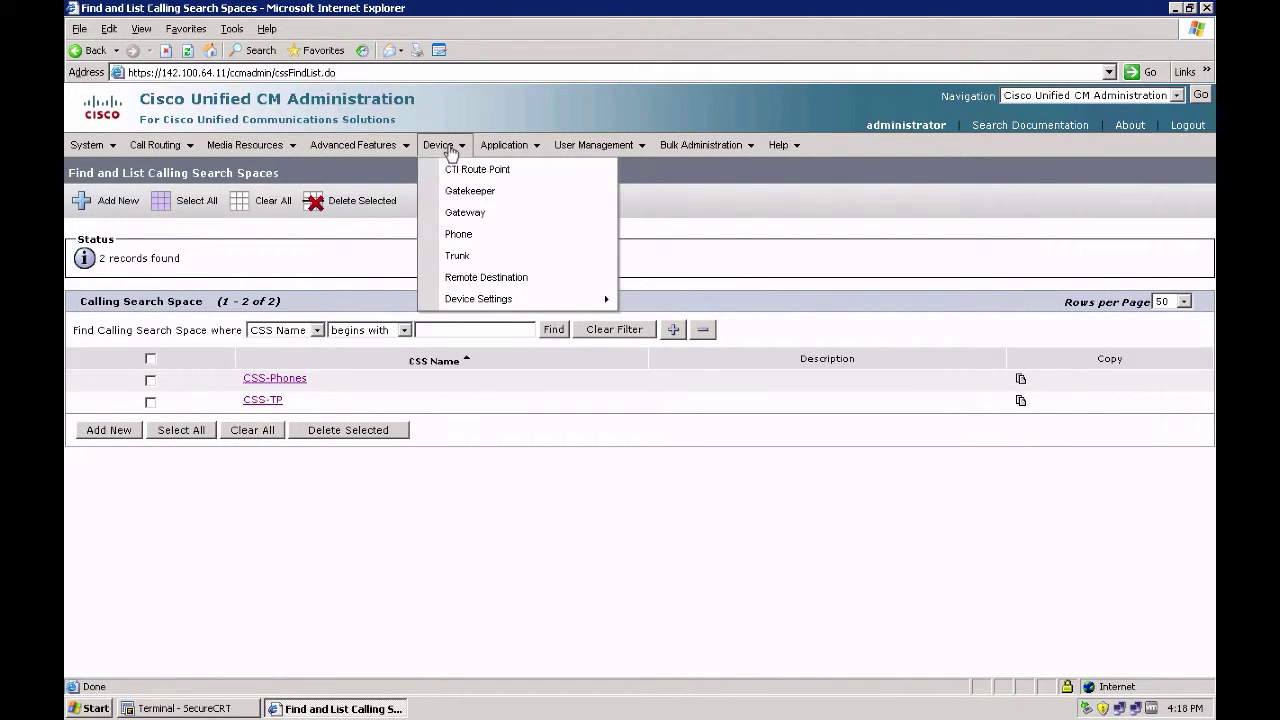
pyautogui.click(461, 242)
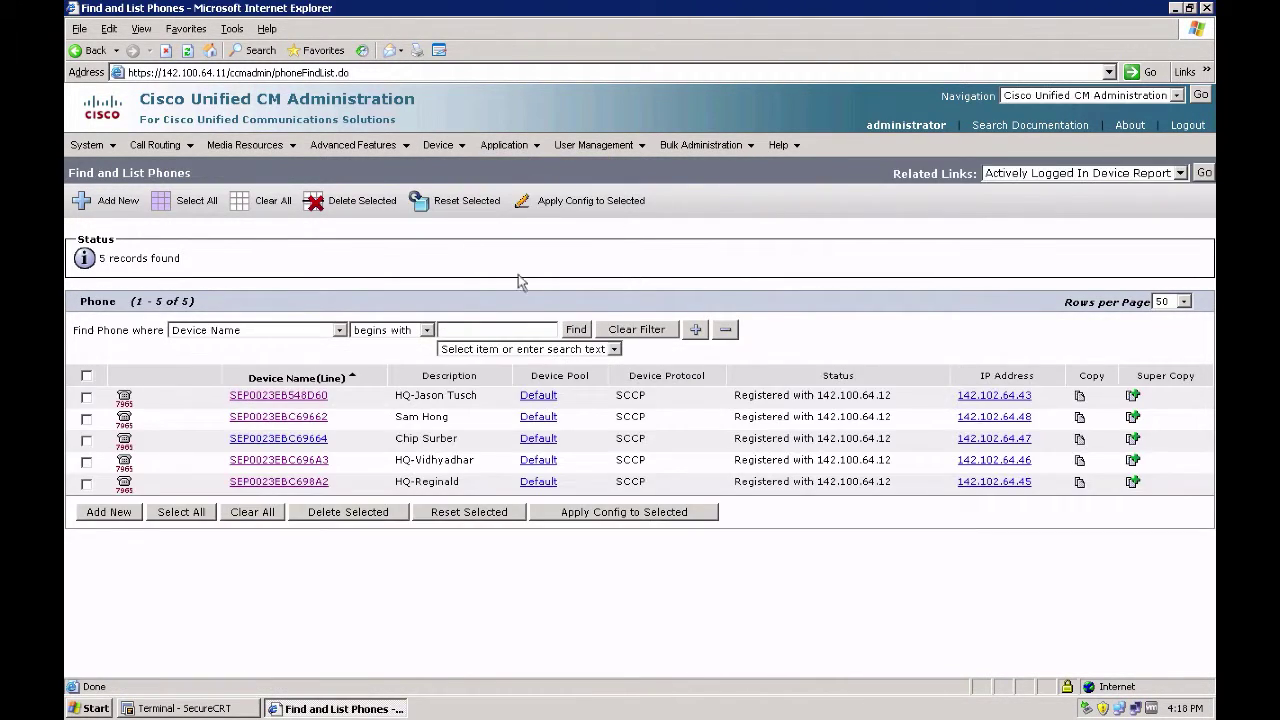
pyautogui.click(280, 417)
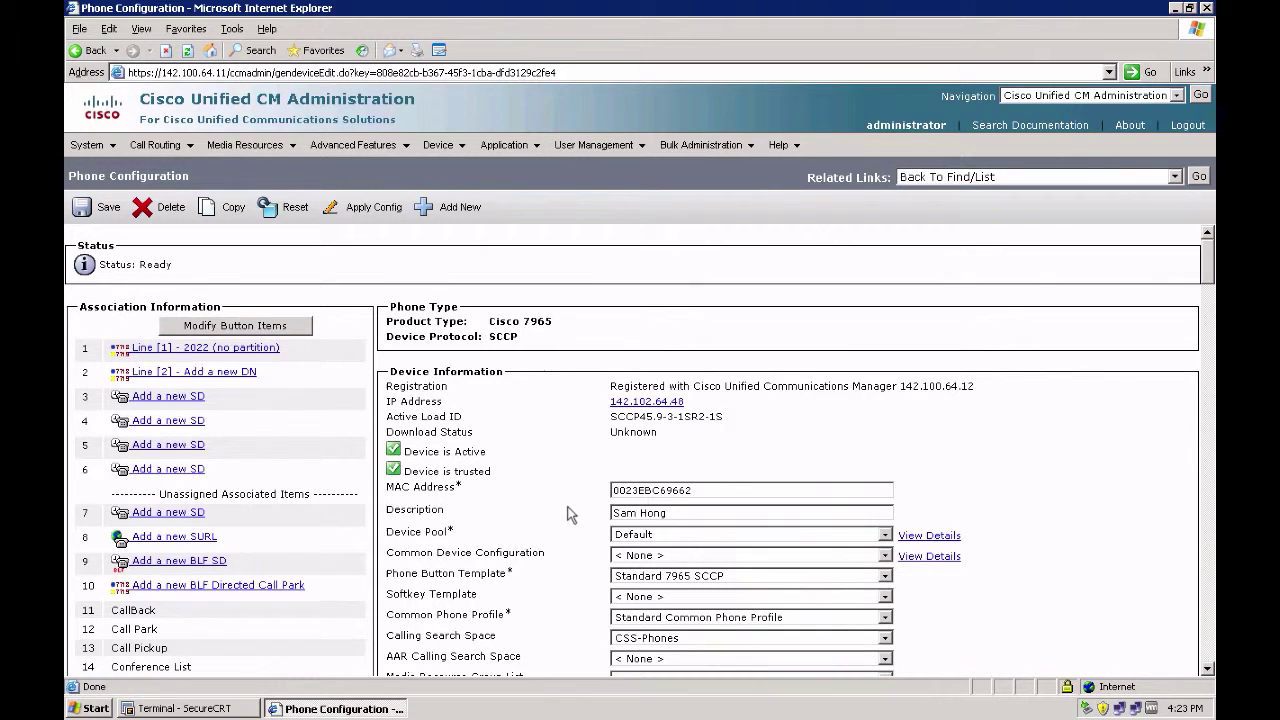
# Step: Add a new route pattern with the pattern \+!
pyautogui.moveTo(170, 152)
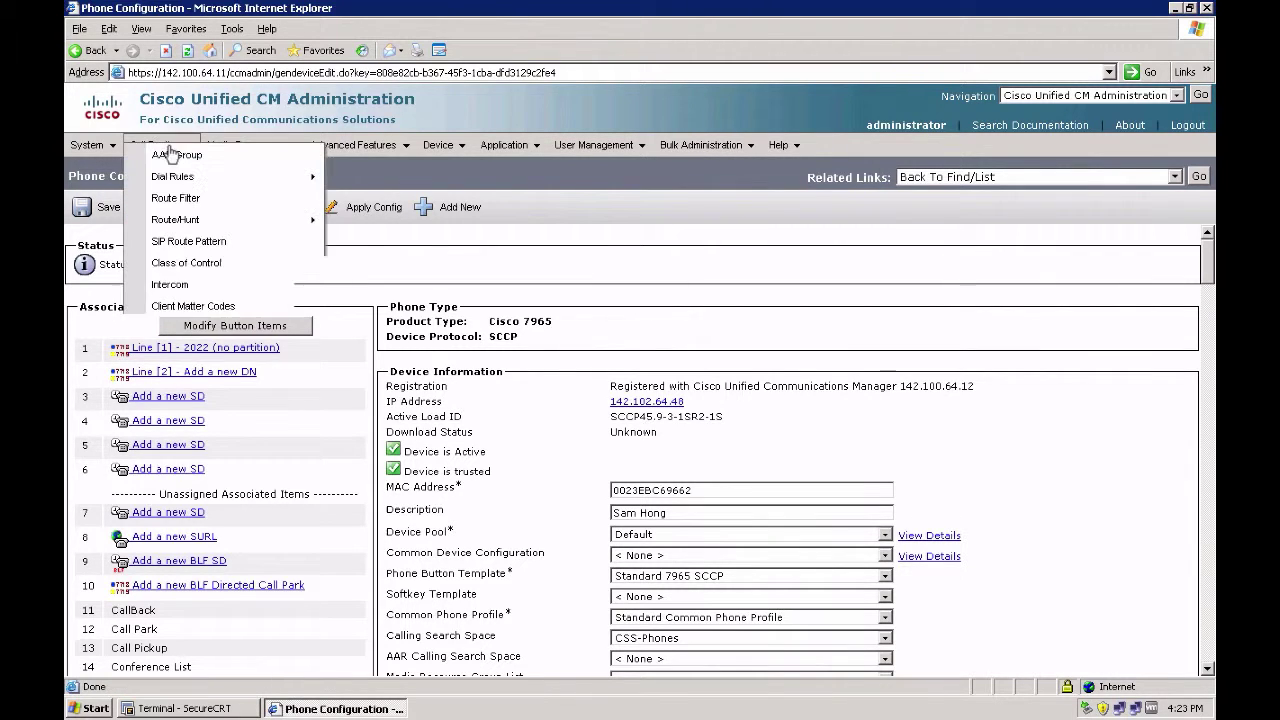
pyautogui.moveTo(251, 221)
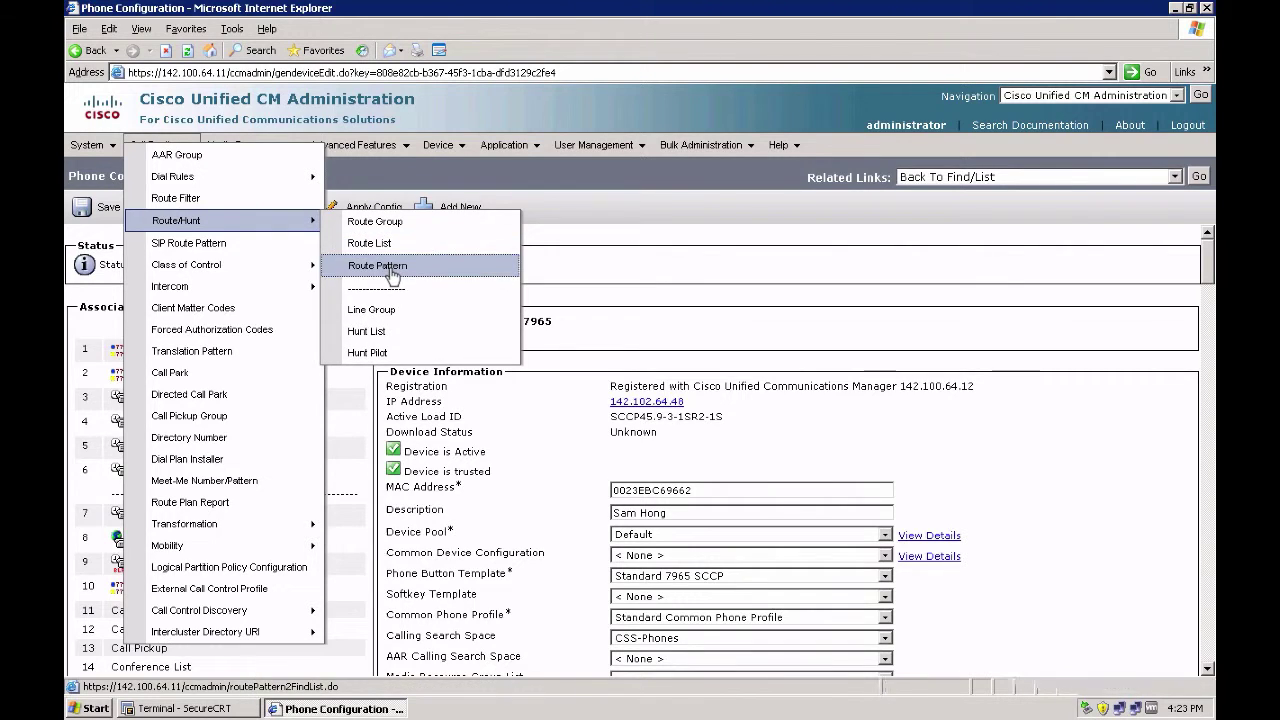
pyautogui.click(393, 270)
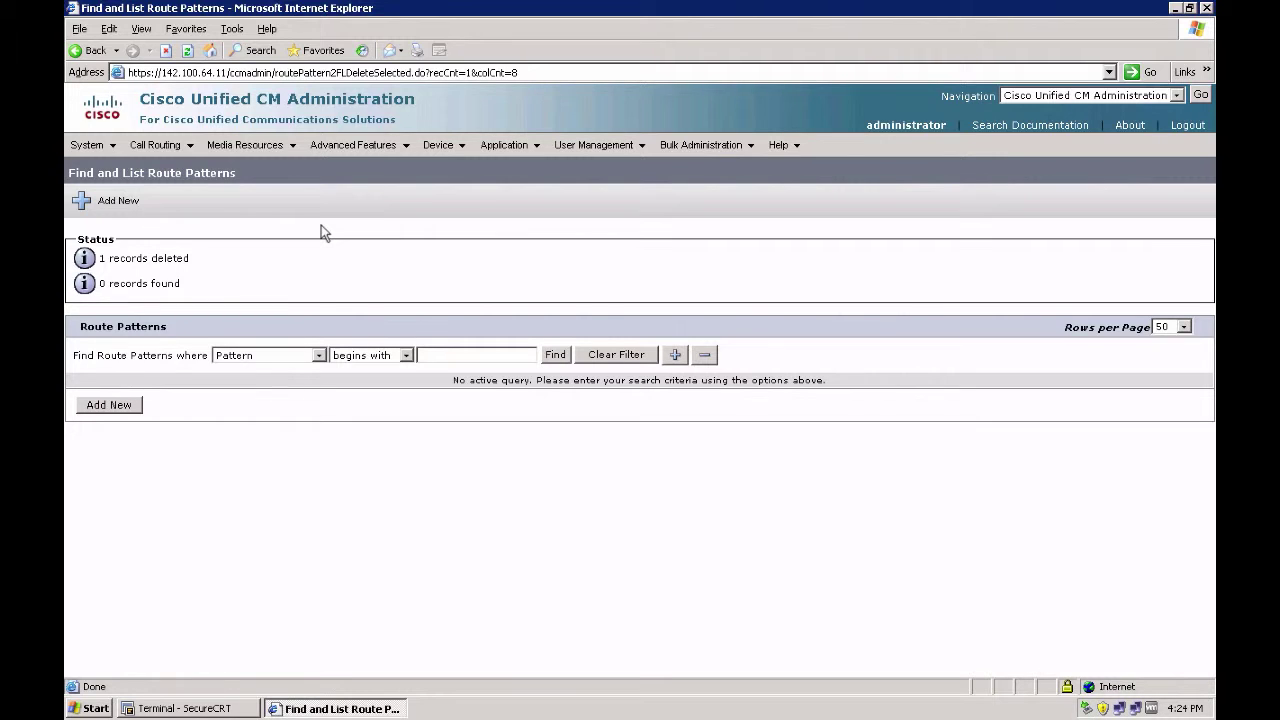
pyautogui.click(110, 405)
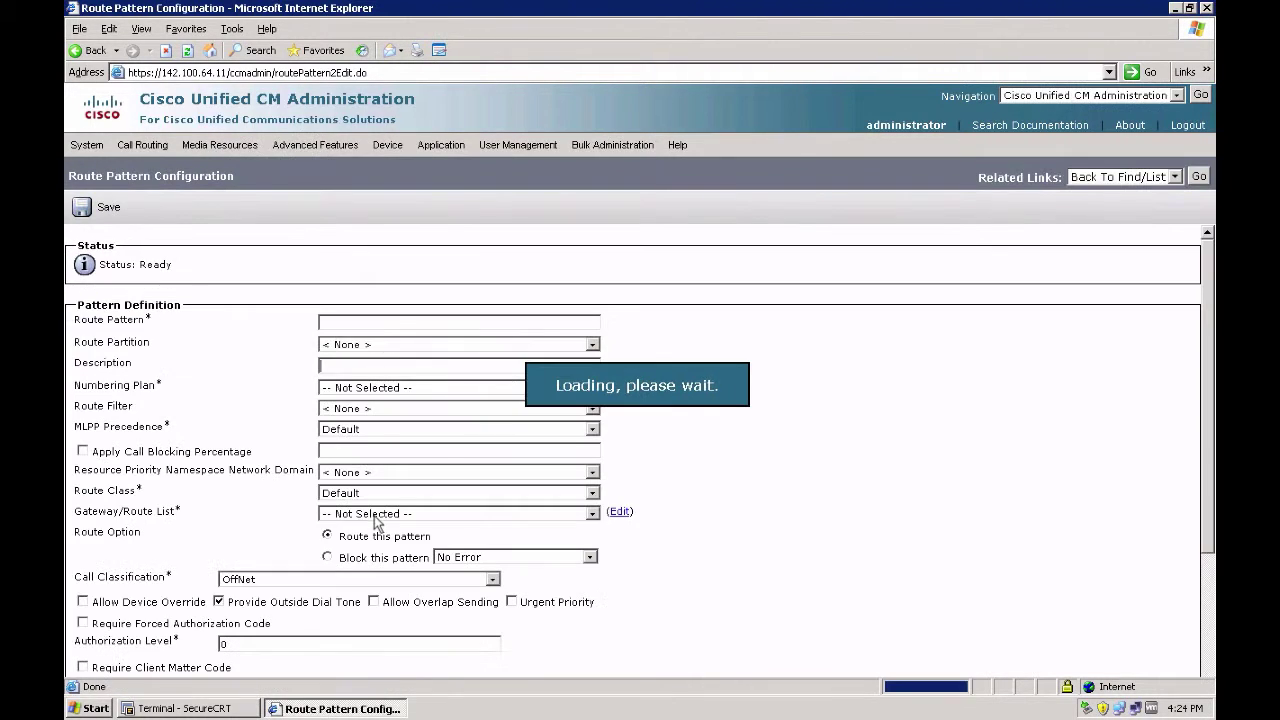
pyautogui.click(336, 325)
pyautogui.write('\\')
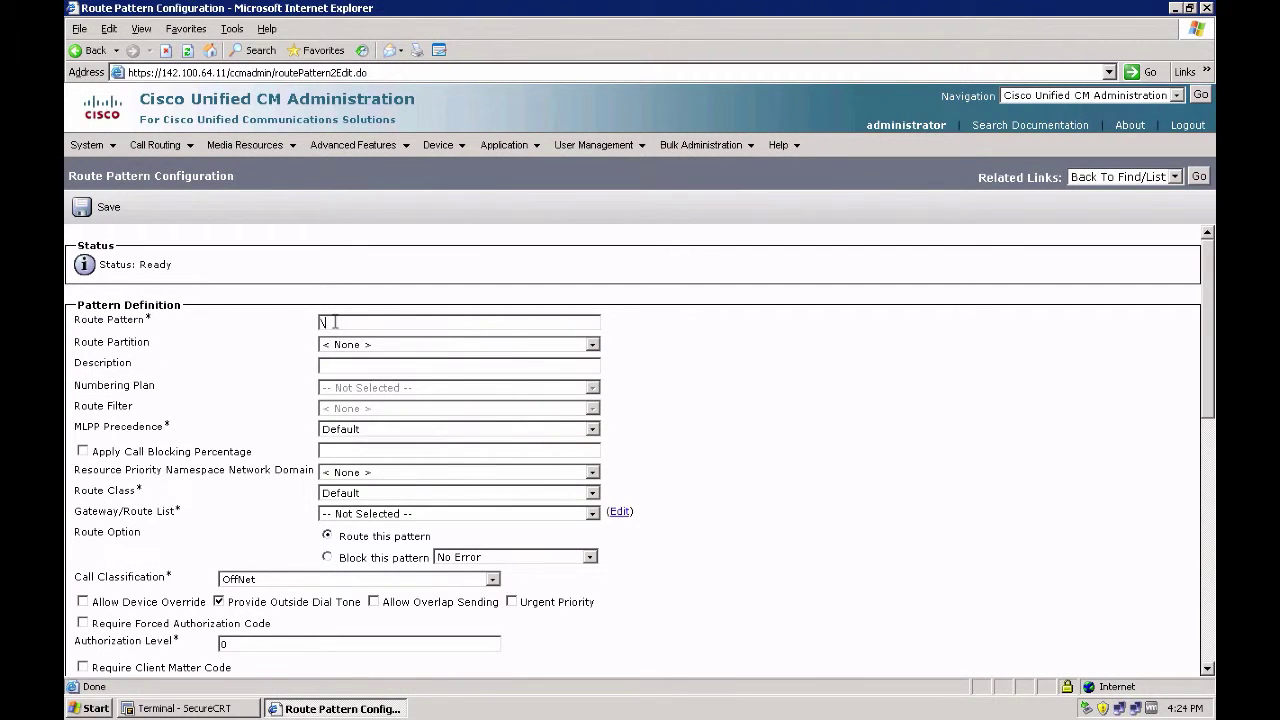
pyautogui.write('+!')
# Step: Assign the route pattern to partition PT-RP and gateway S0/SU1/DS1-0@R1, and save it without activating the authorization code
pyautogui.click(344, 347)
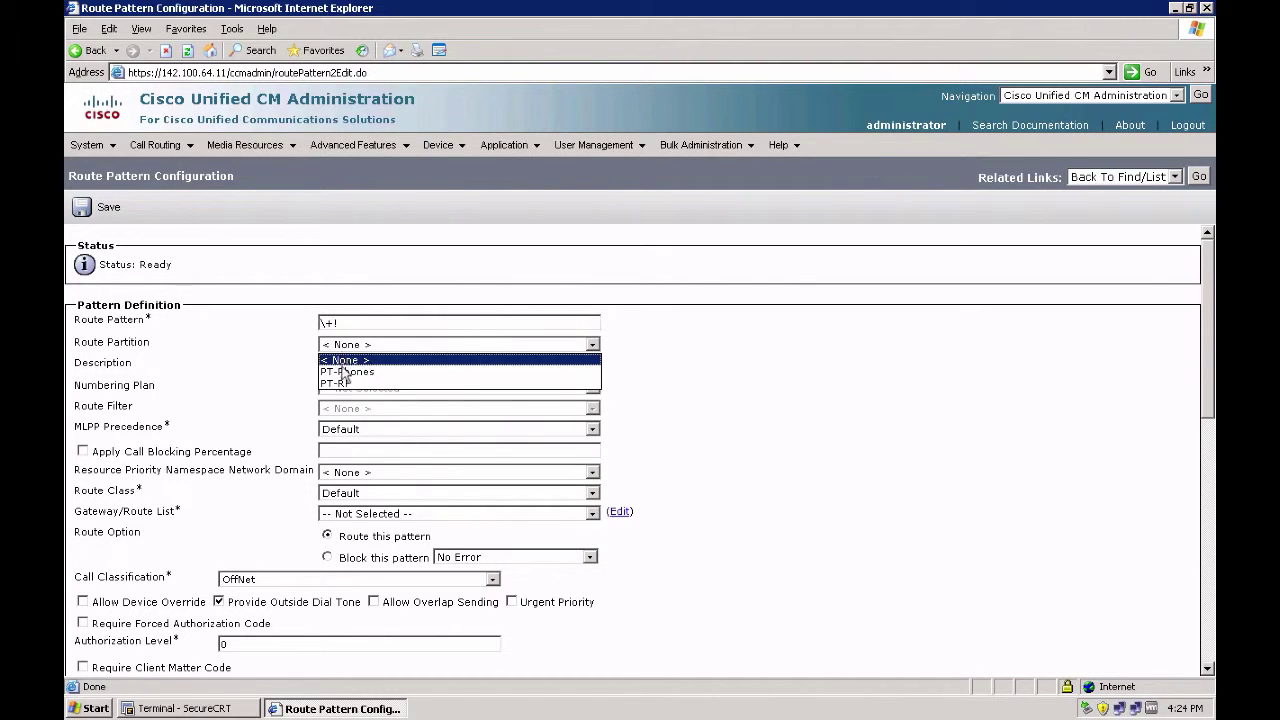
pyautogui.click(340, 384)
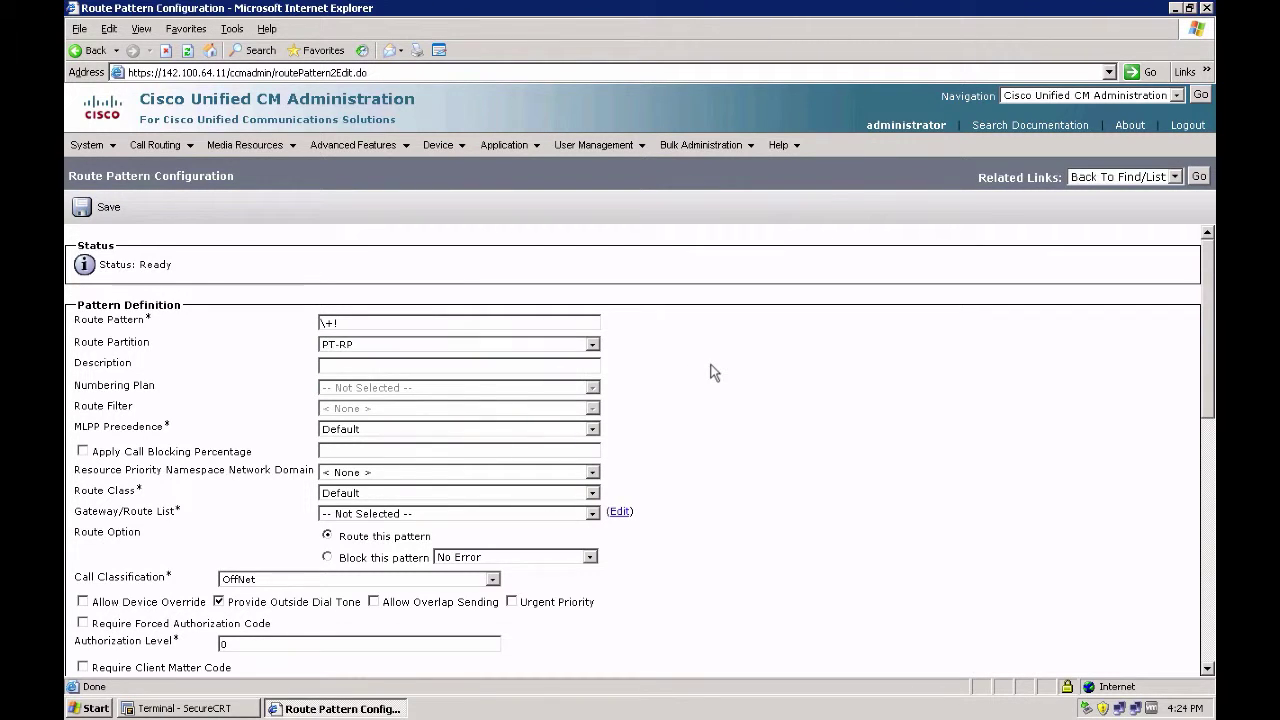
pyautogui.click(351, 518)
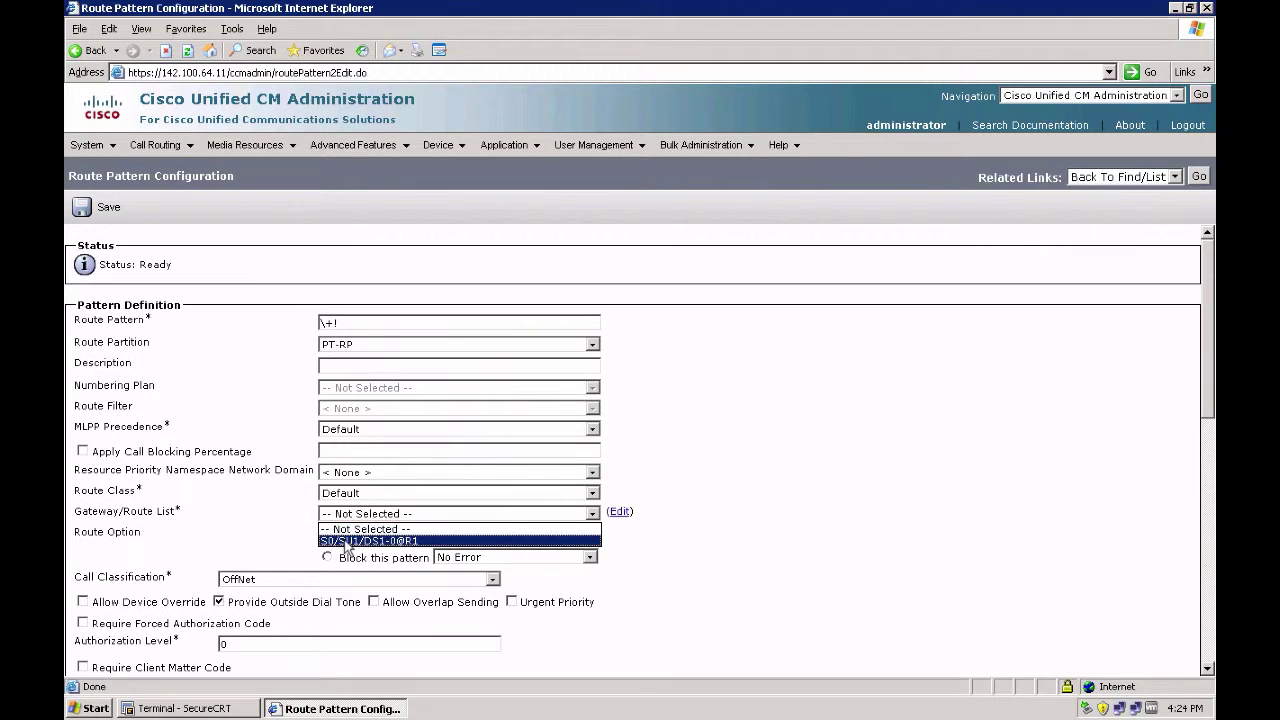
pyautogui.click(350, 540)
pyautogui.click(780, 476)
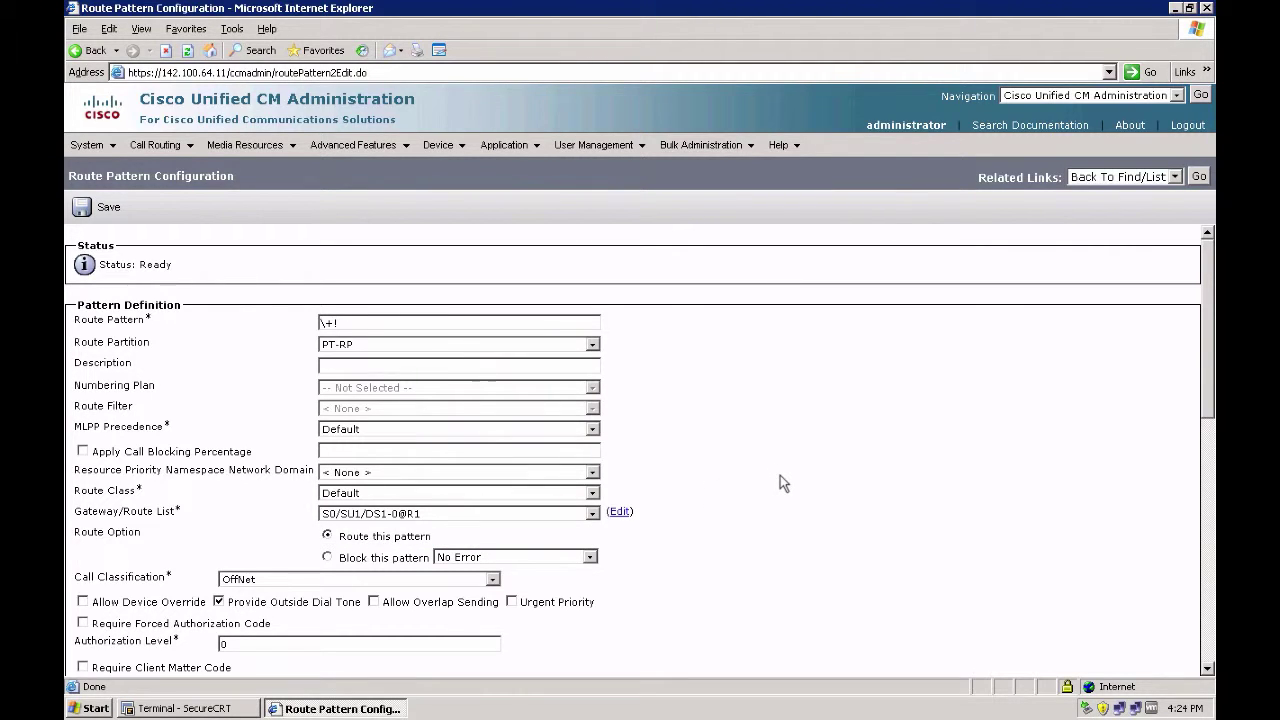
pyautogui.click(110, 208)
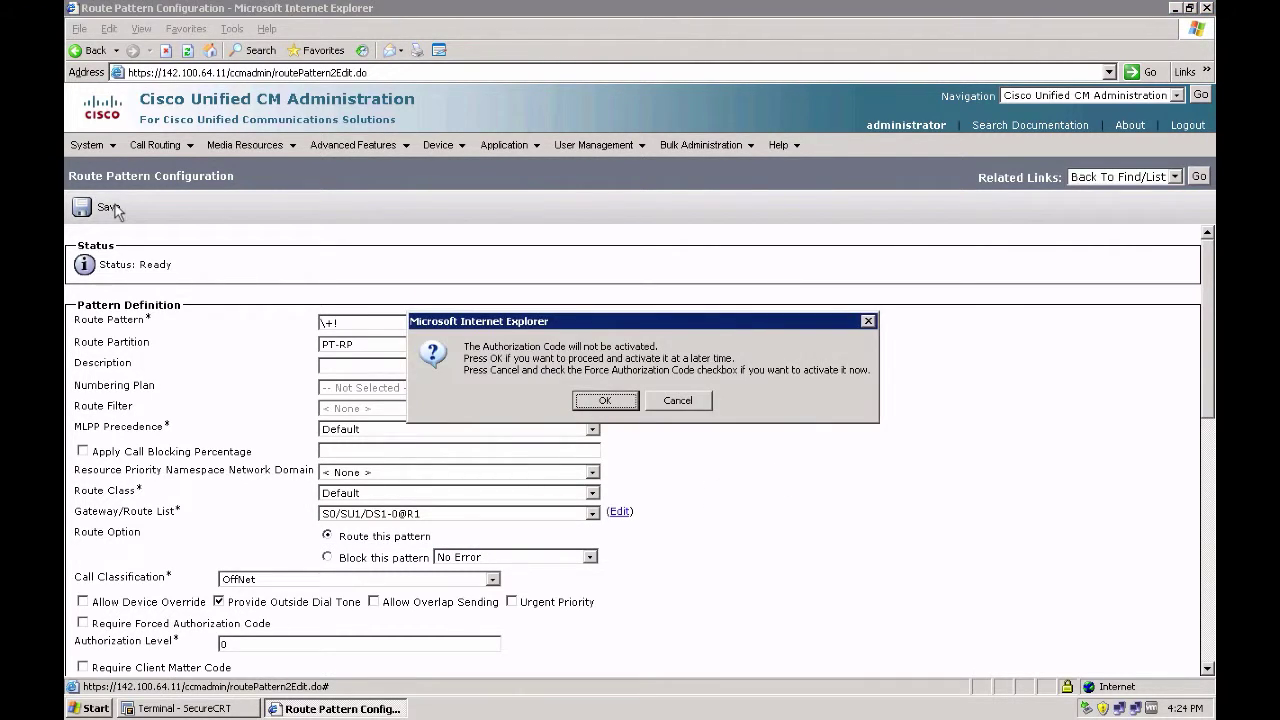
pyautogui.click(617, 400)
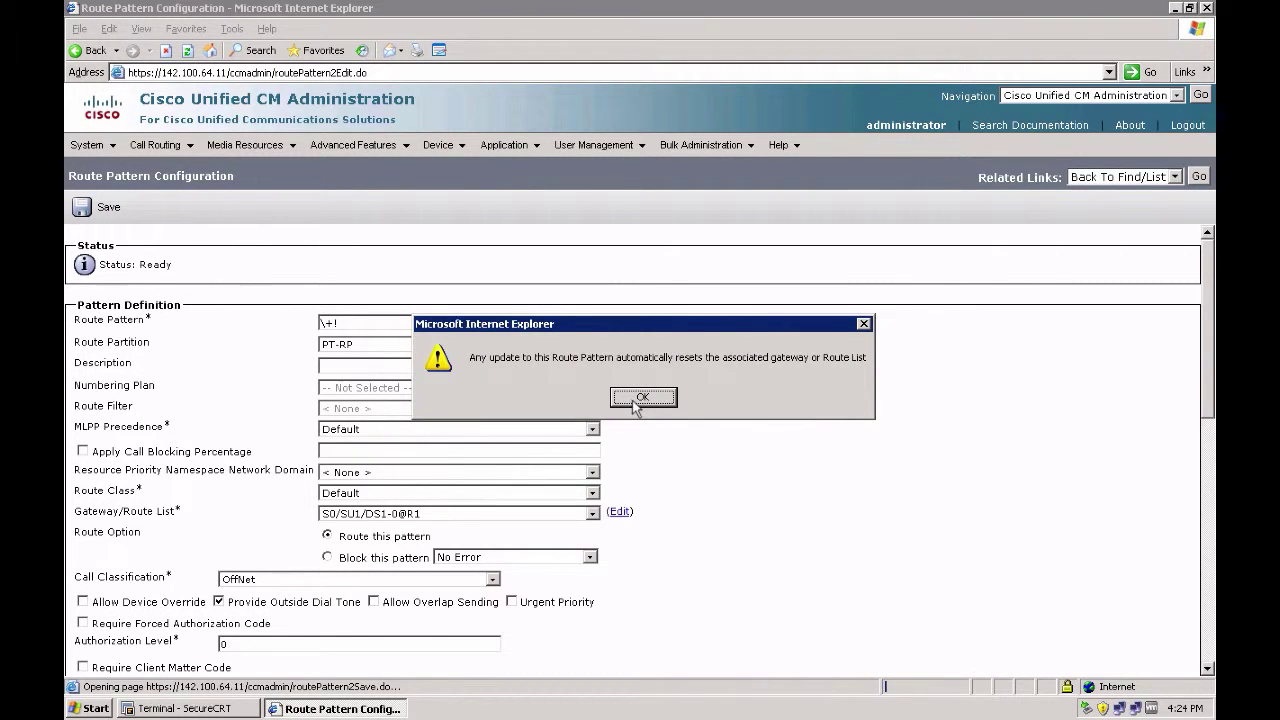
pyautogui.click(634, 401)
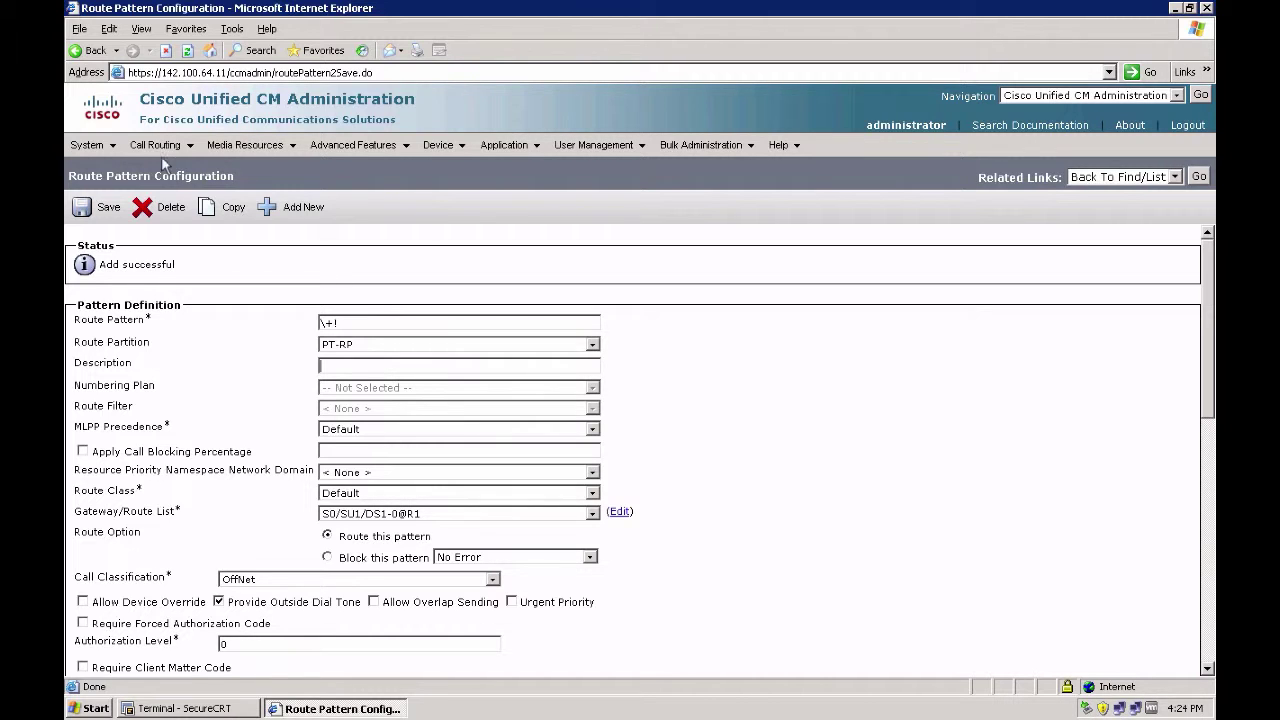
# Step: Add a new translation pattern 911 in the PT-Phones partition
pyautogui.moveTo(157, 150)
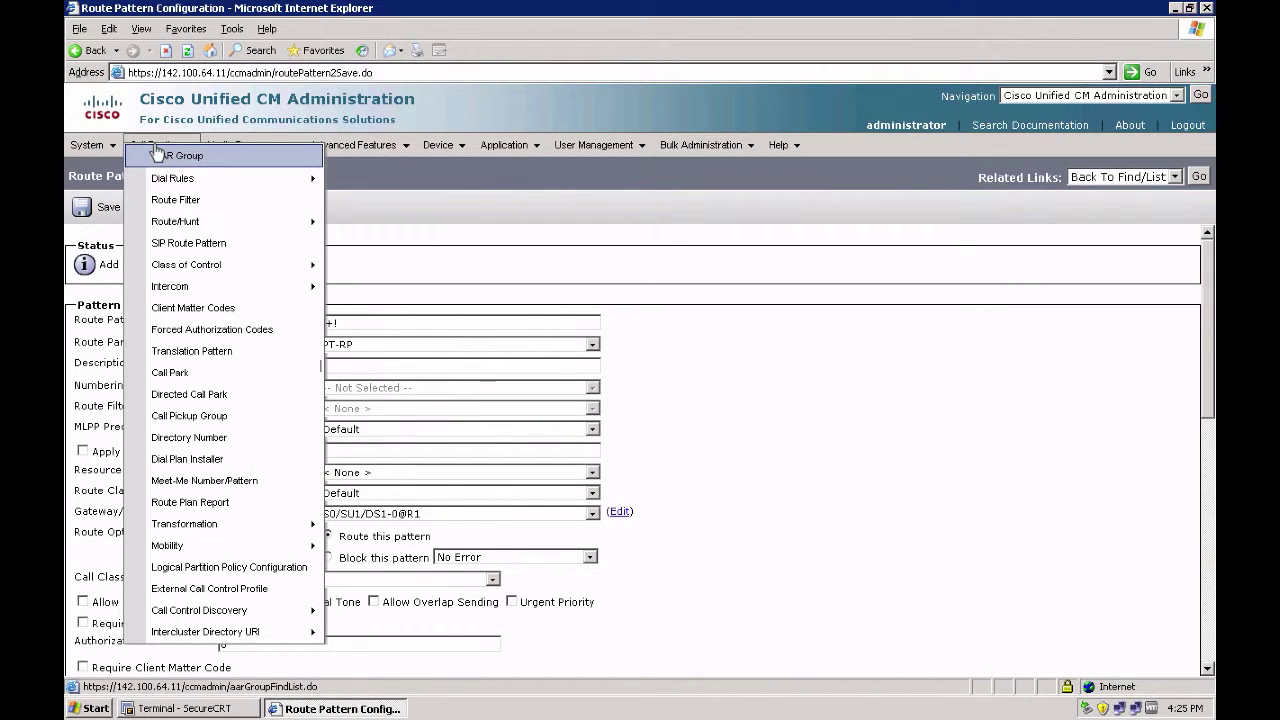
pyautogui.click(184, 355)
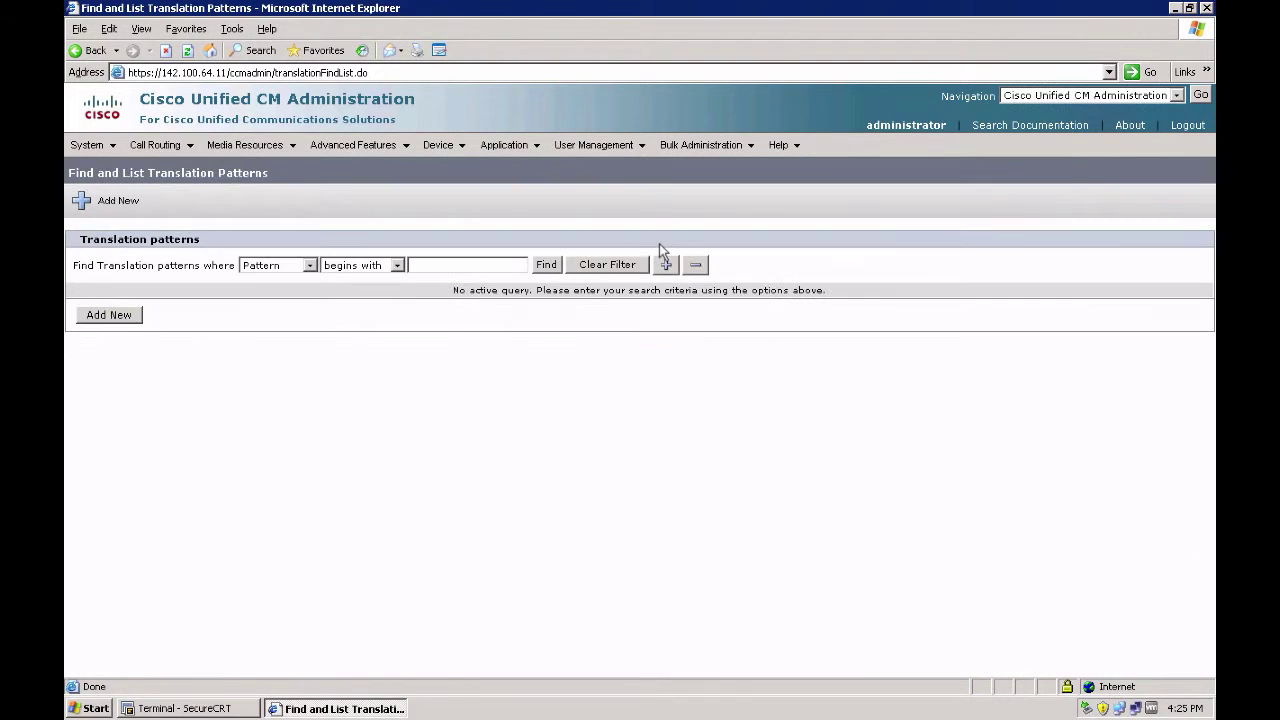
pyautogui.click(109, 315)
pyautogui.write('911')
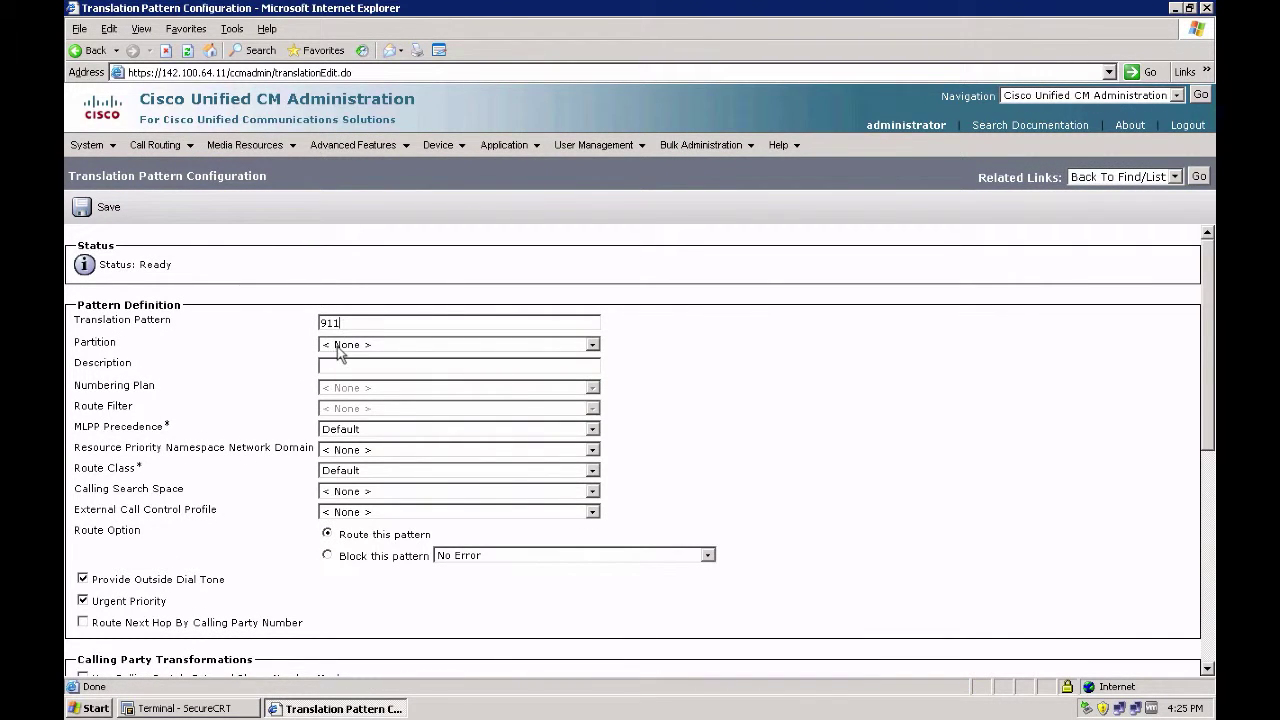
pyautogui.click(338, 345)
pyautogui.click(345, 369)
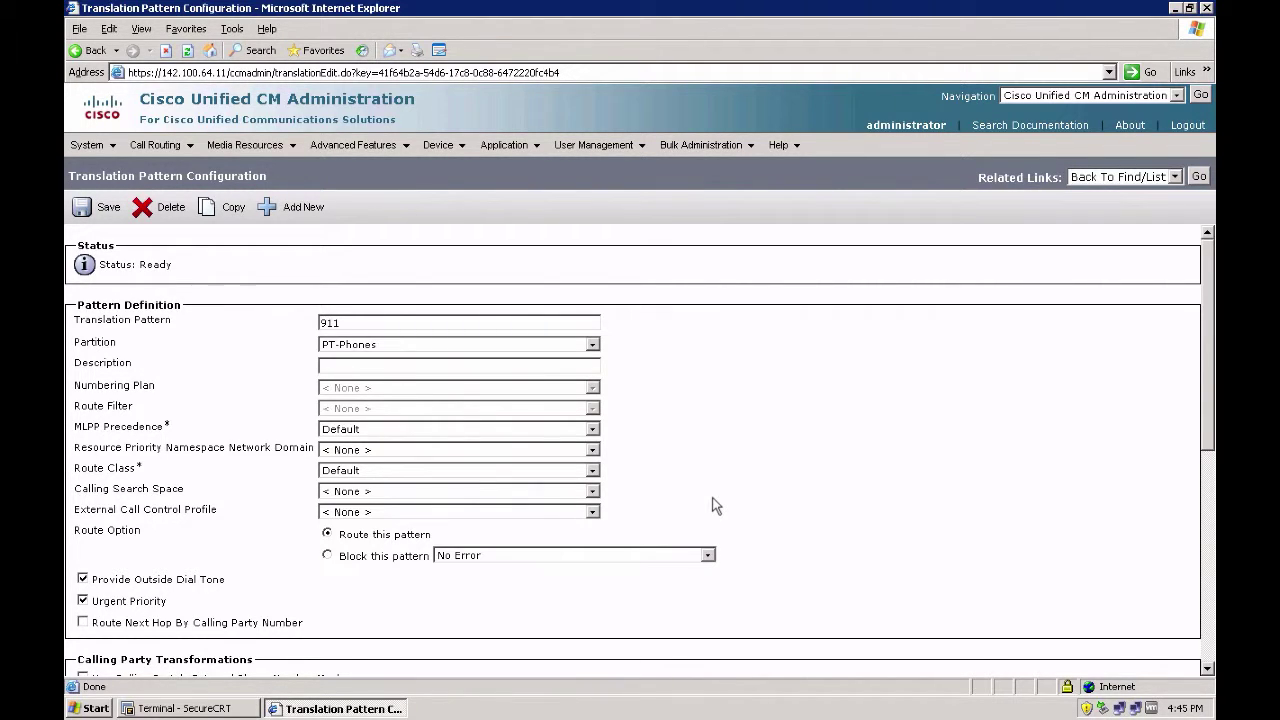
# Step: Set the 911 translation pattern's calling search space to CSS-TP and save the pattern
pyautogui.scroll(-8, 716, 505)
pyautogui.click(352, 493)
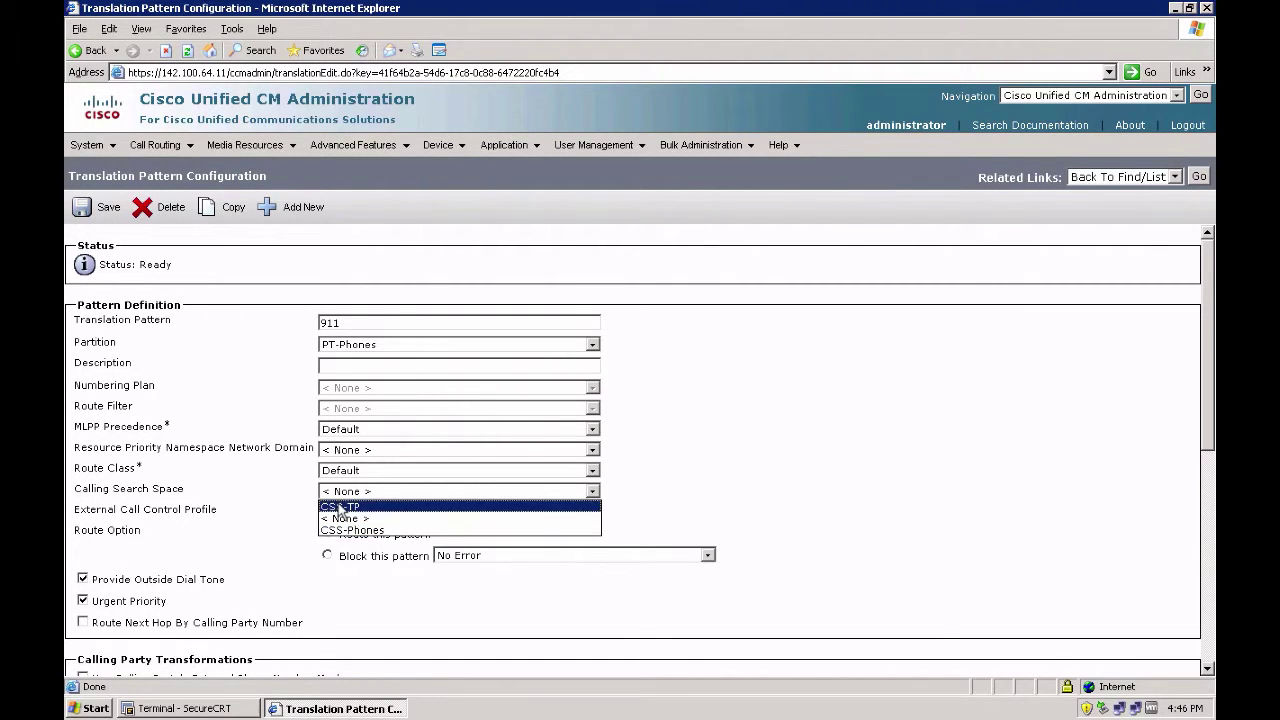
pyautogui.click(339, 507)
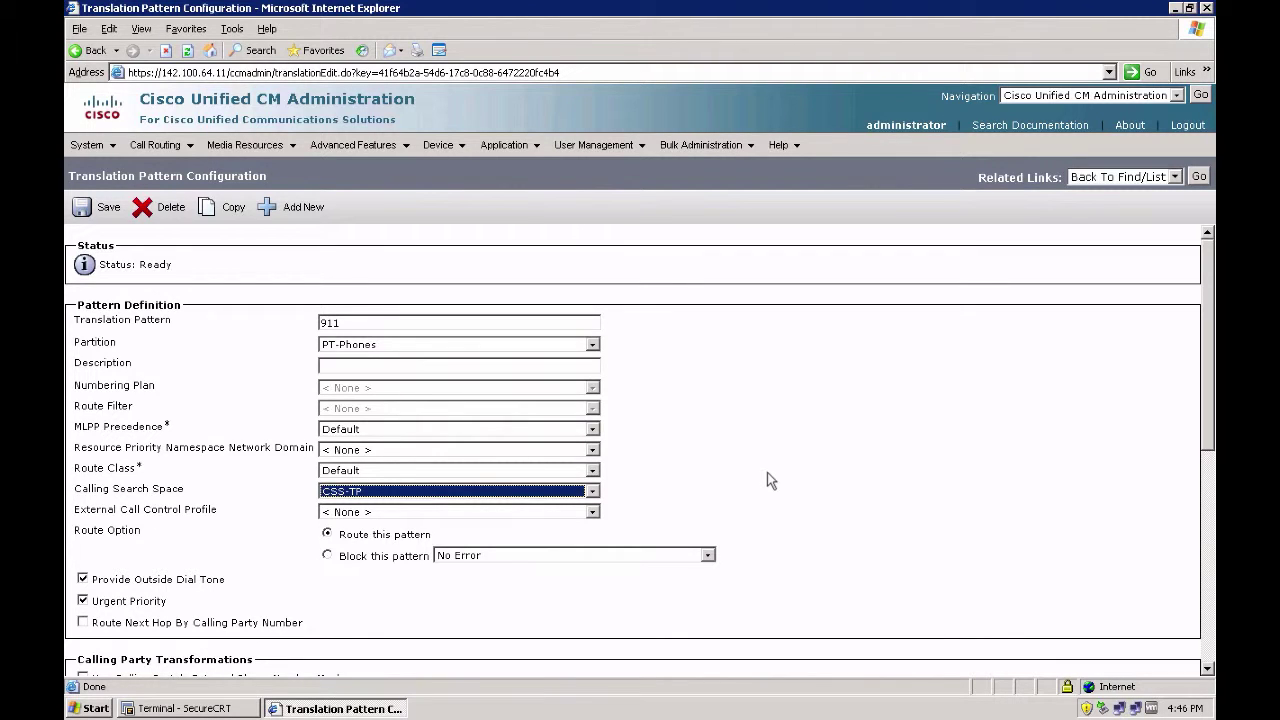
pyautogui.click(106, 212)
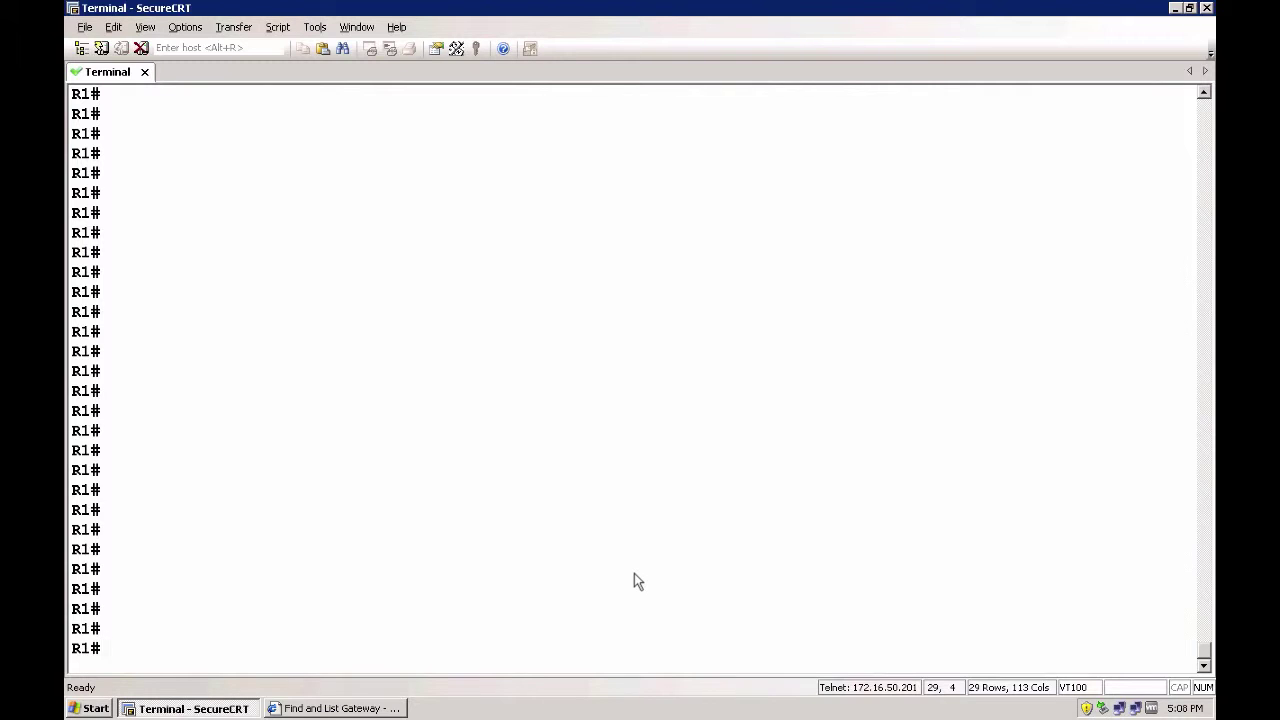
# Step: On router R1 in the SecureCRT terminal, enable debug isdn q931 and highlight the disconnect cause in the 911 call's output
pyautogui.write('debug')
pyautogui.press('Tab')
pyautogui.write('isdn')
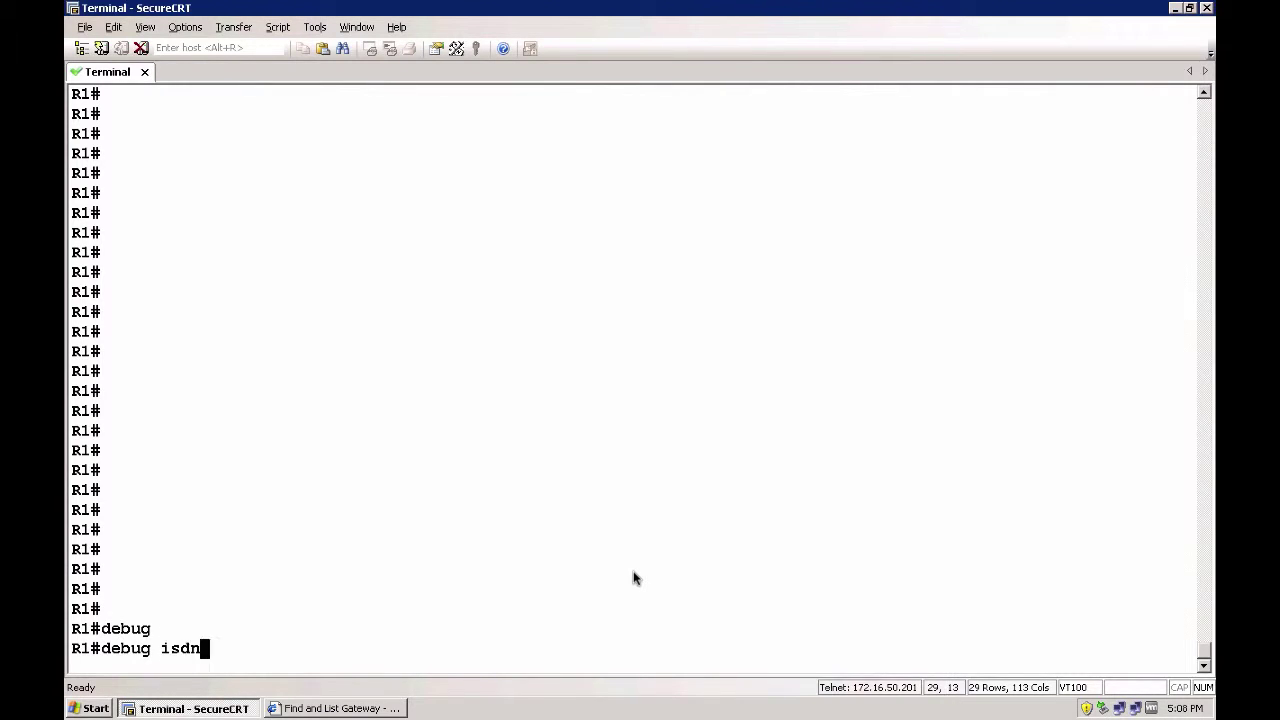
pyautogui.press('Tab')
pyautogui.write('q')
pyautogui.press('Tab')
pyautogui.write('93')
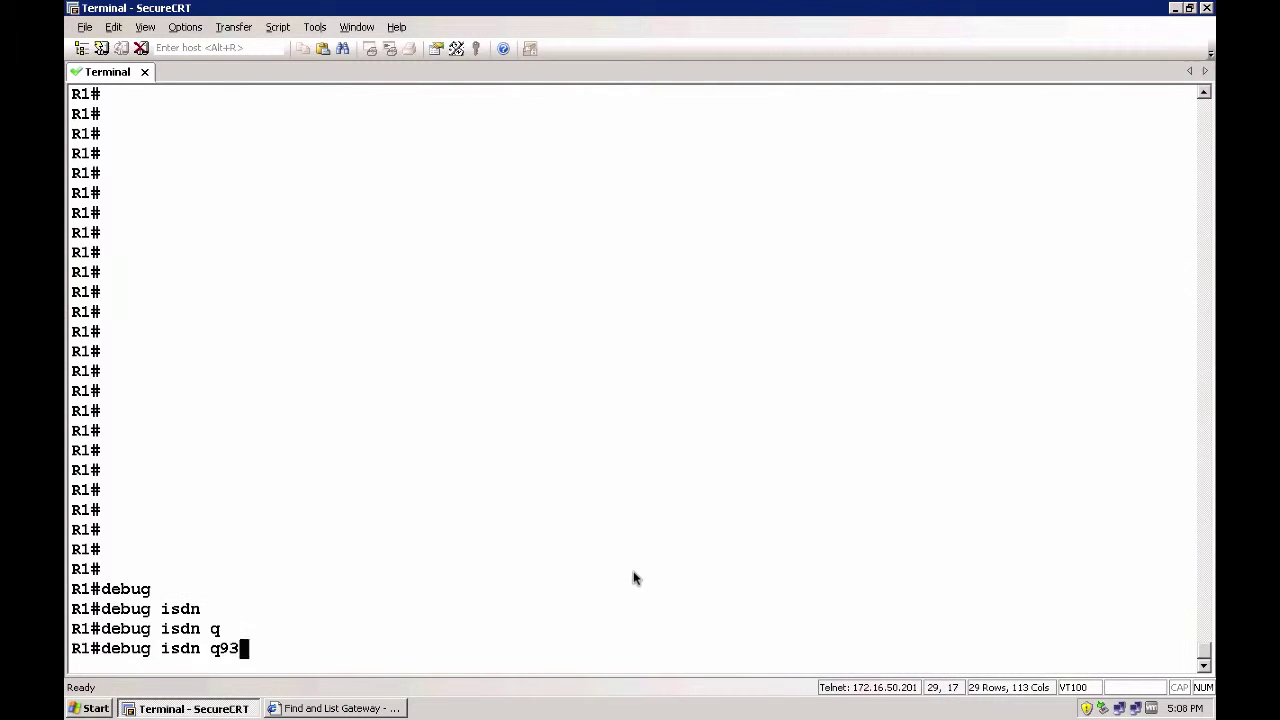
pyautogui.press('Tab')
pyautogui.press('Return')
pyautogui.press('Return')
pyautogui.press('Return')
pyautogui.press('Return')
pyautogui.press('Return')
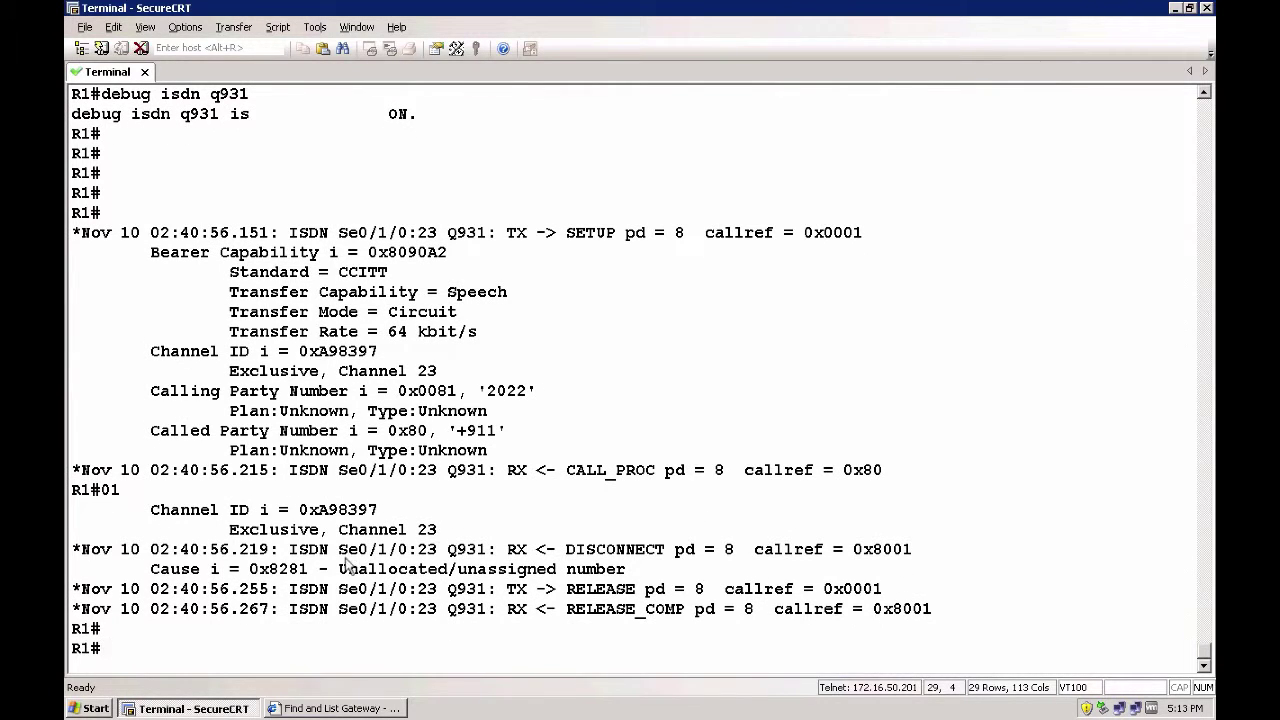
pyautogui.moveTo(343, 572); pyautogui.dragTo(630, 570)
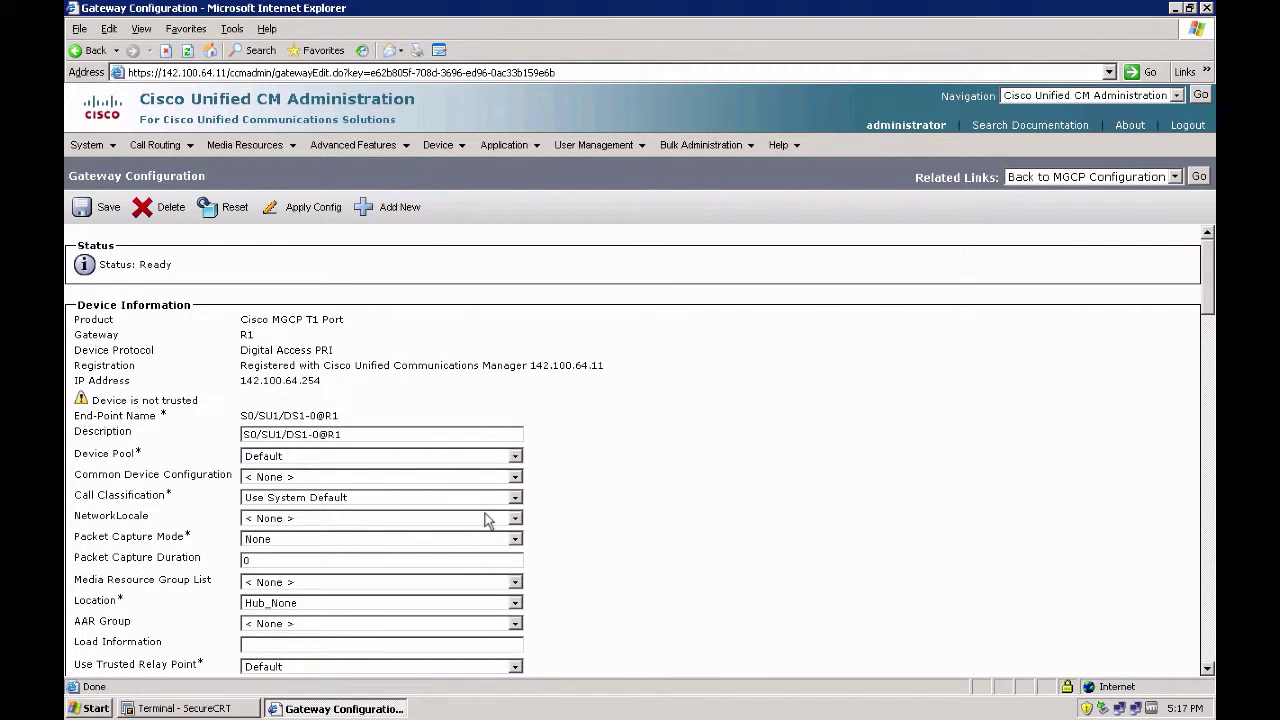
# Step: Examine the S0/SU1/DS1-0@R1 gateway's interface and outbound call routing settings, including the called party transformation CSS
pyautogui.scroll(-3, 487, 520)
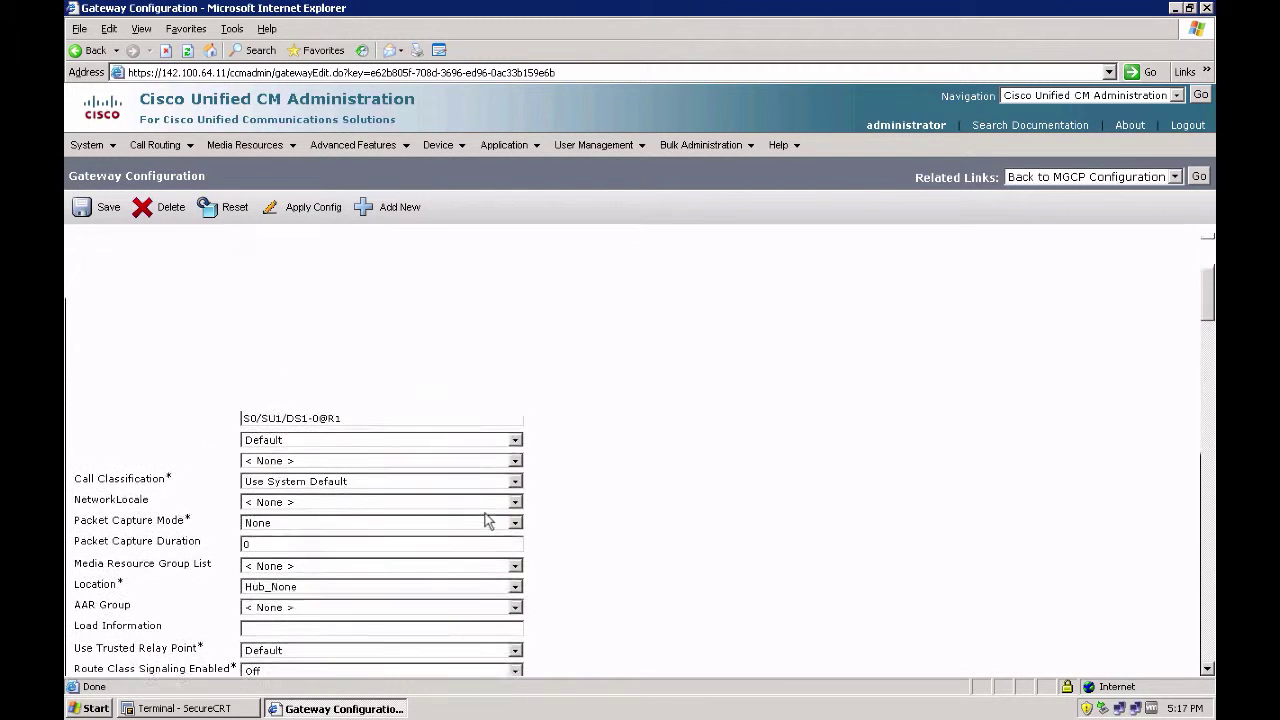
pyautogui.scroll(-5, 485, 515)
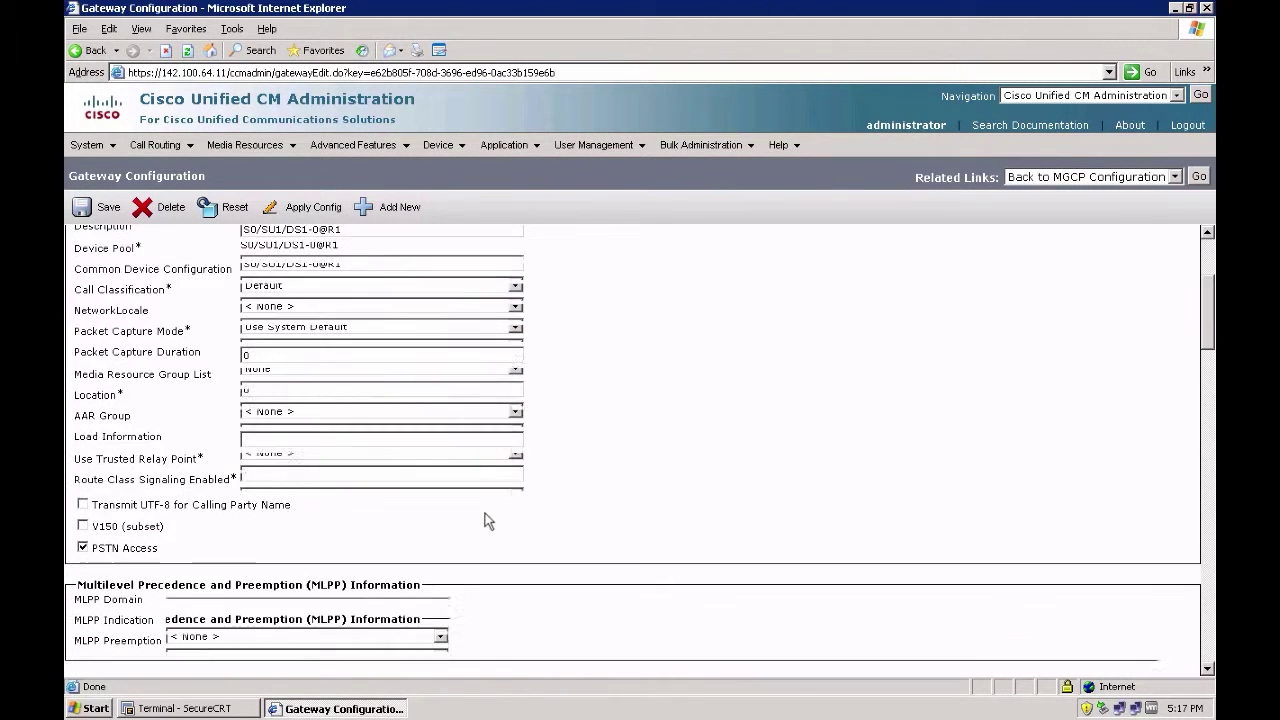
pyautogui.scroll(-4, 485, 520)
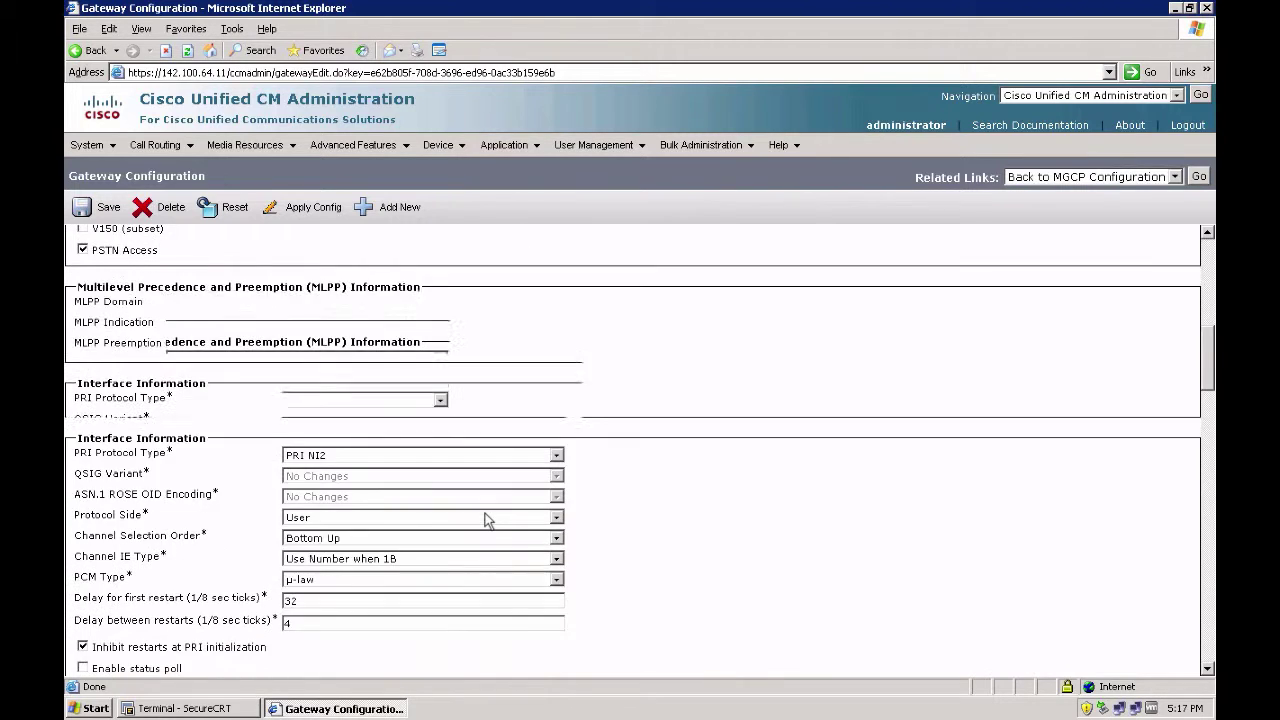
pyautogui.scroll(-1, 487, 520)
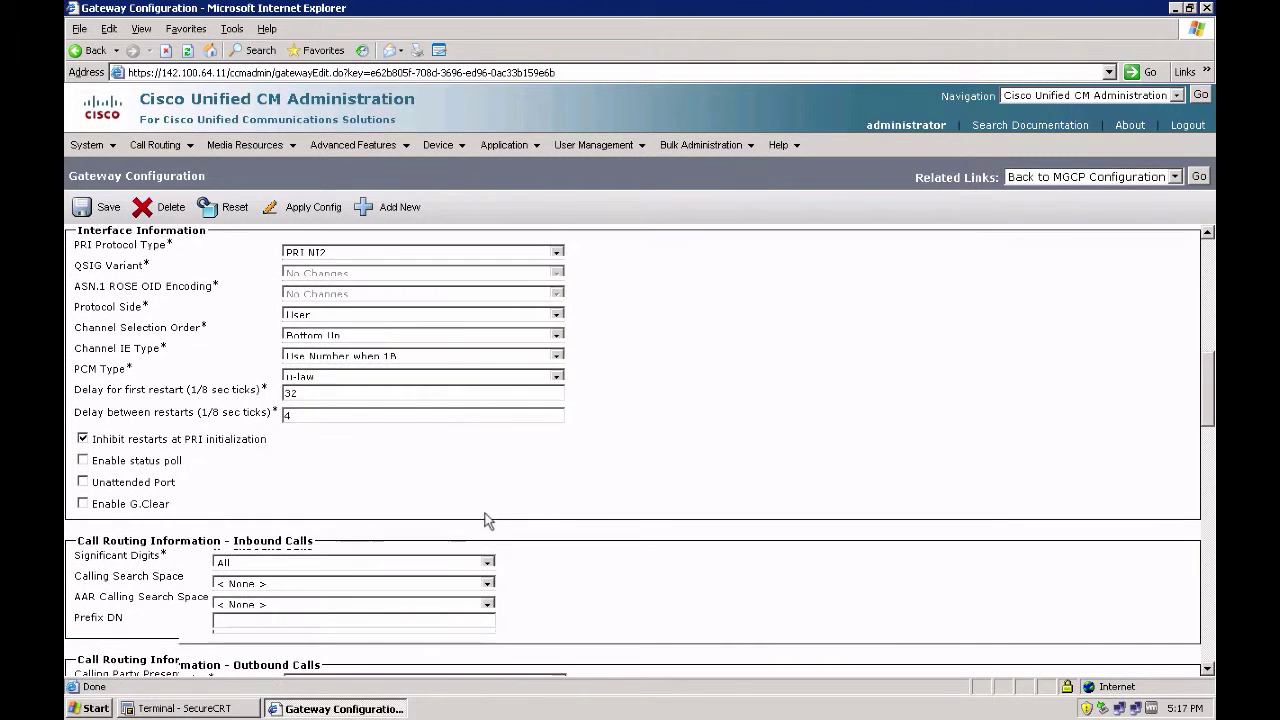
pyautogui.scroll(-3, 487, 520)
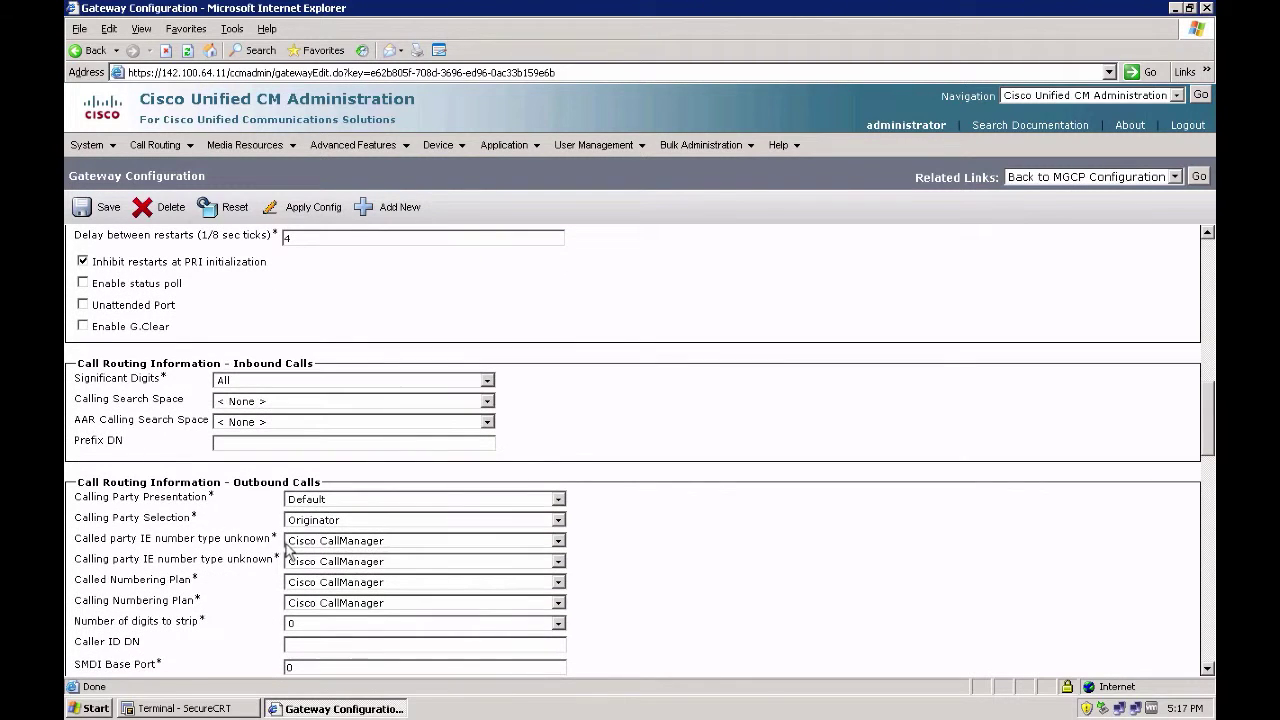
pyautogui.scroll(-5, 258, 525)
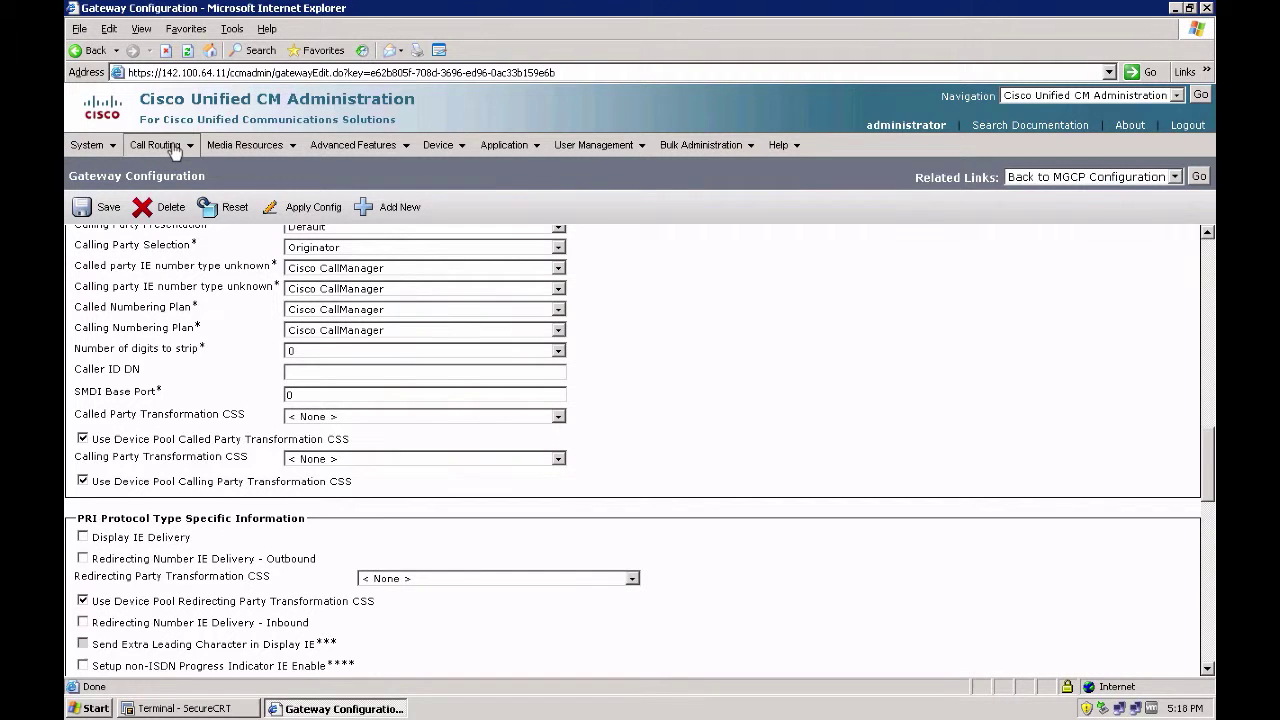
# Step: Create a new partition named PT-CAlledXform
pyautogui.moveTo(174, 150)
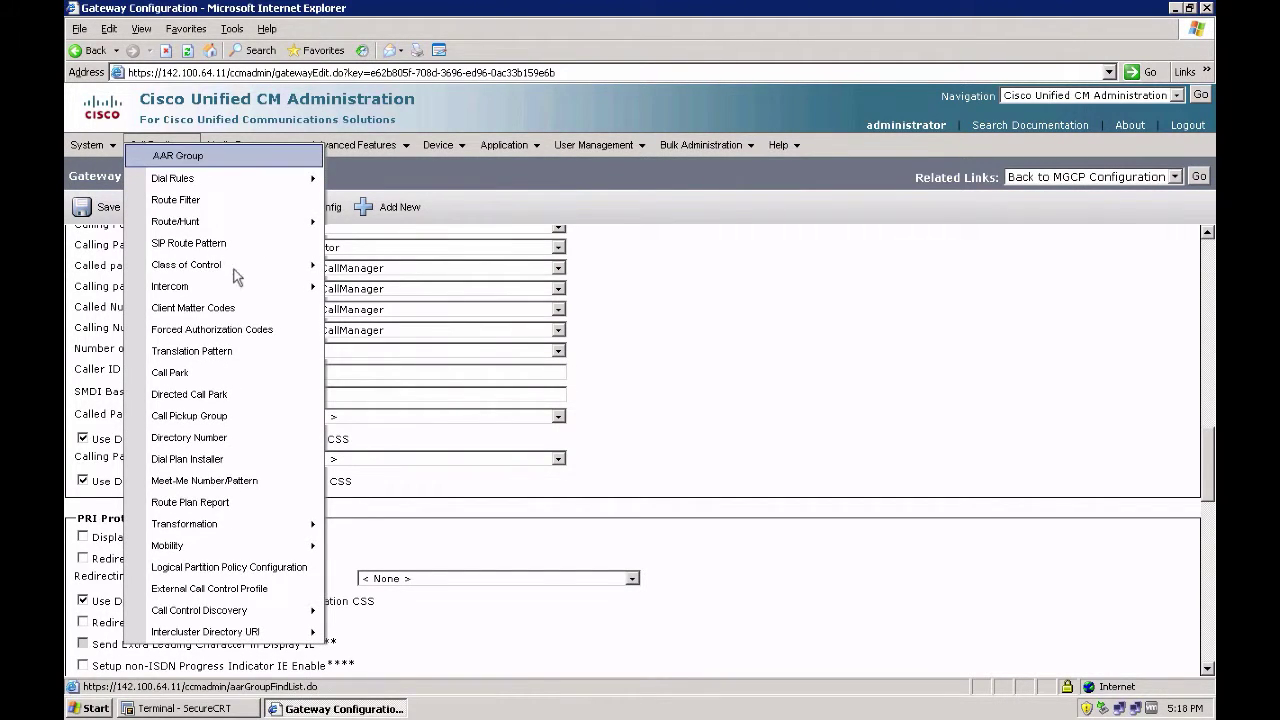
pyautogui.moveTo(237, 276)
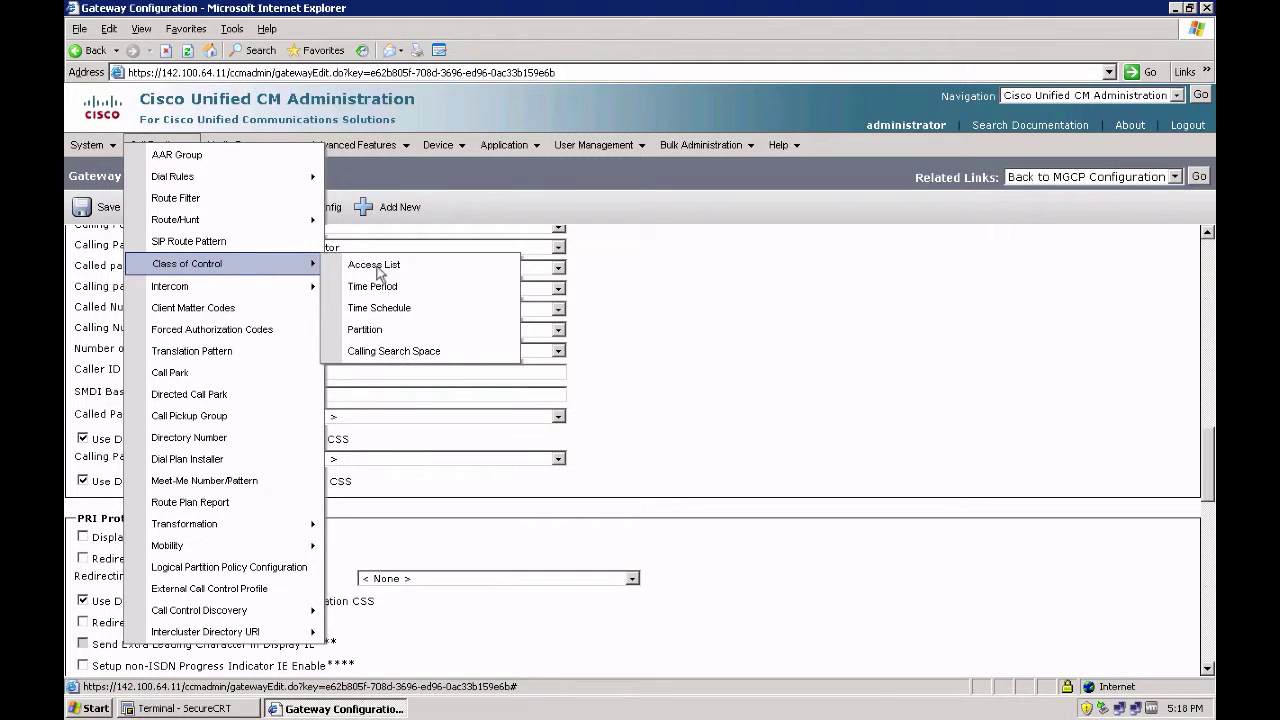
pyautogui.click(362, 331)
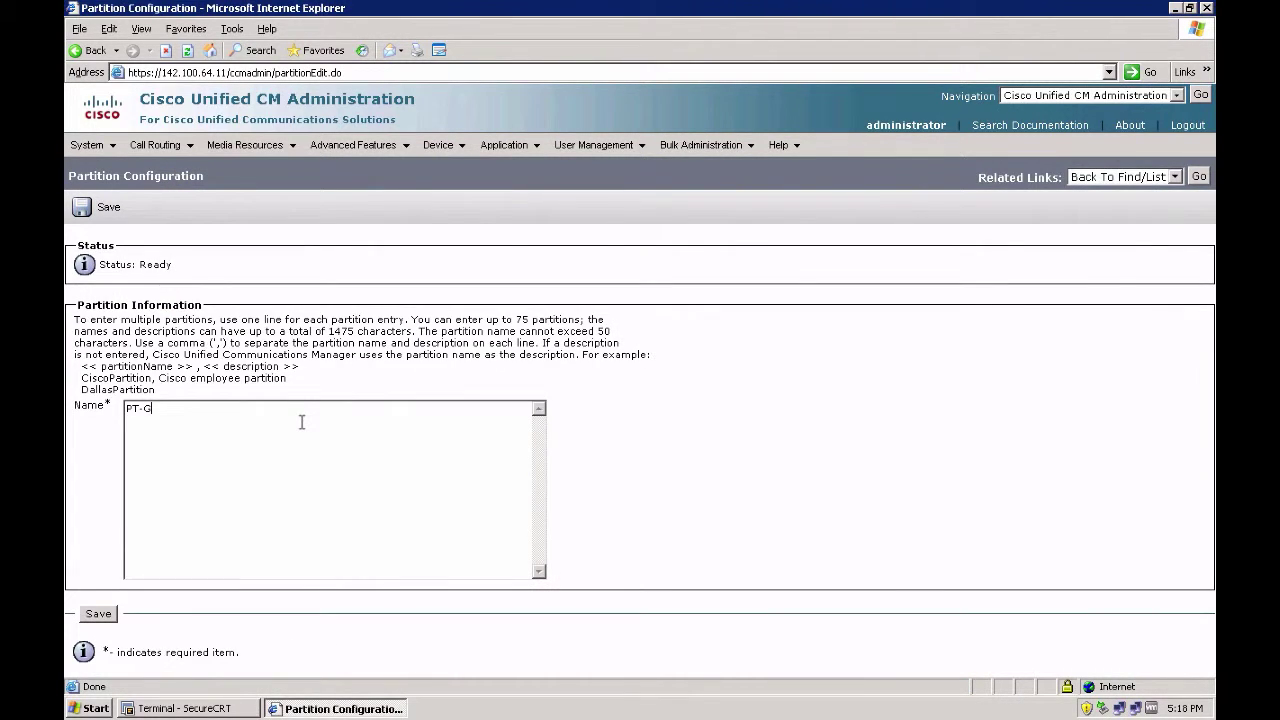
pyautogui.press('BackSpace')
pyautogui.write('CAlled')
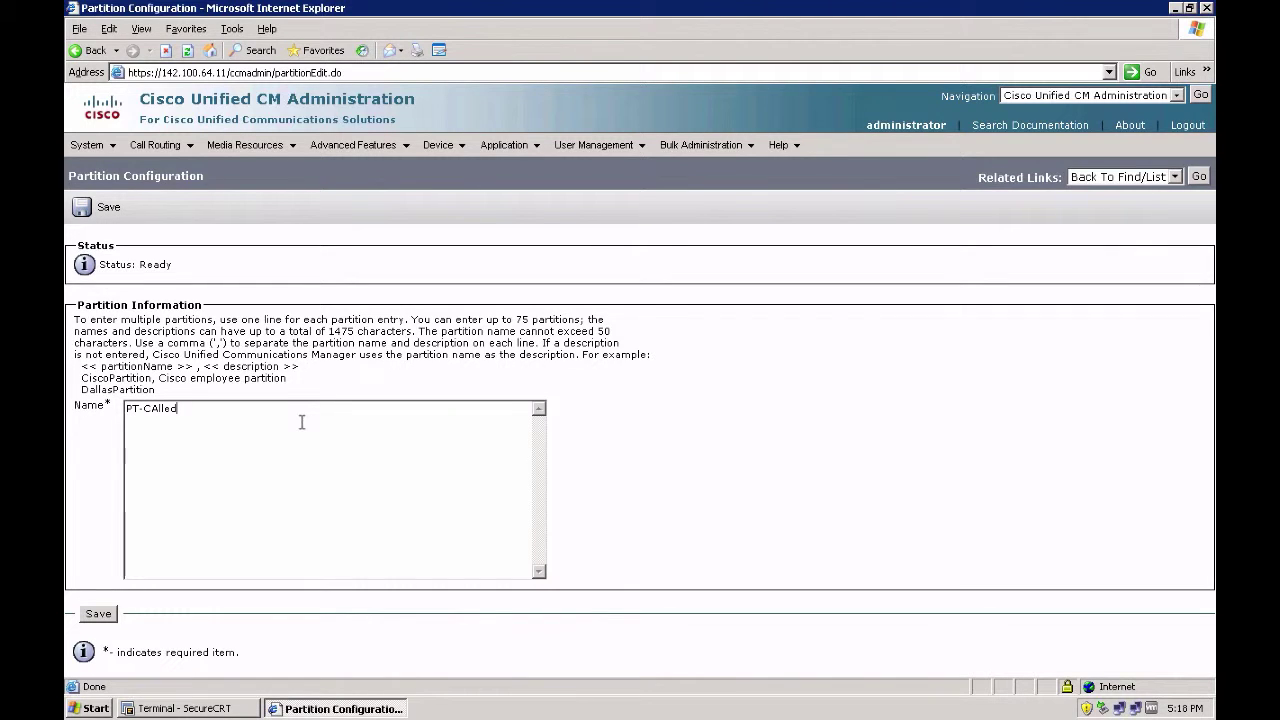
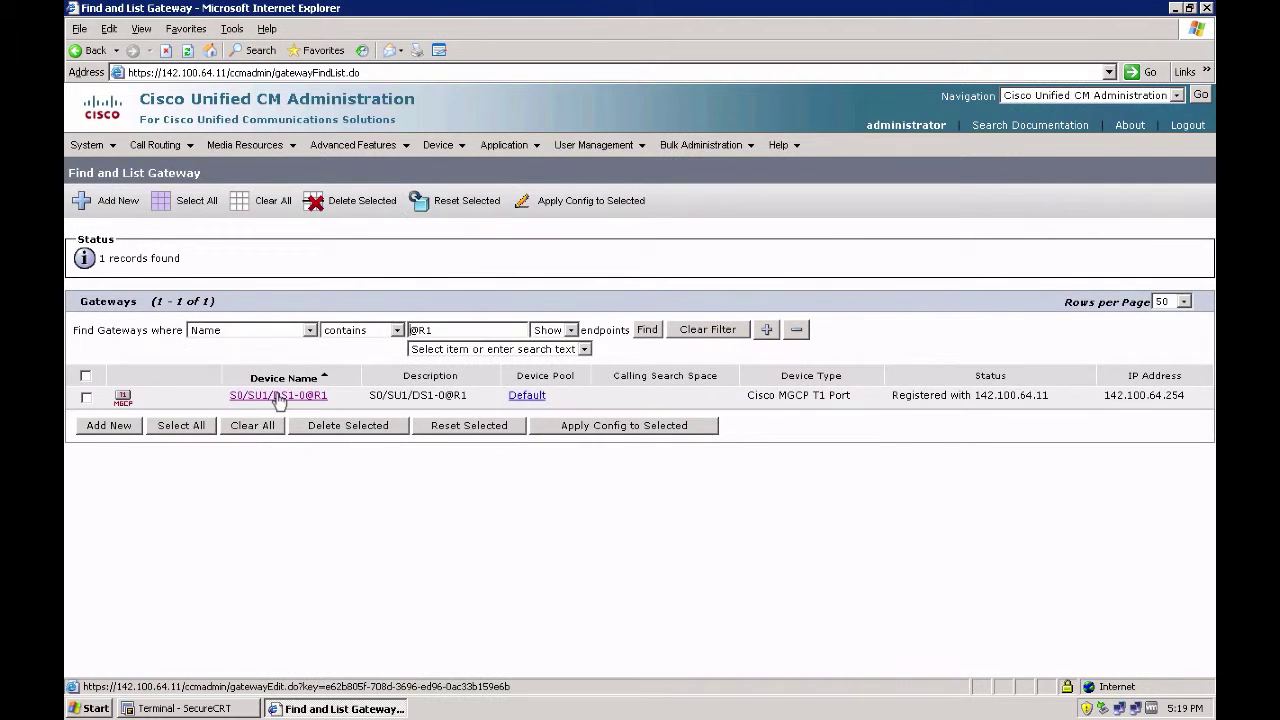
# Step: Set gateway S0/SU1/DS1-0@R1's called party transformation CSS to CSS-CalledXform, turn off the device pool's called party transformation CSS, and save
pyautogui.click(279, 396)
pyautogui.scroll(-15, 632, 538)
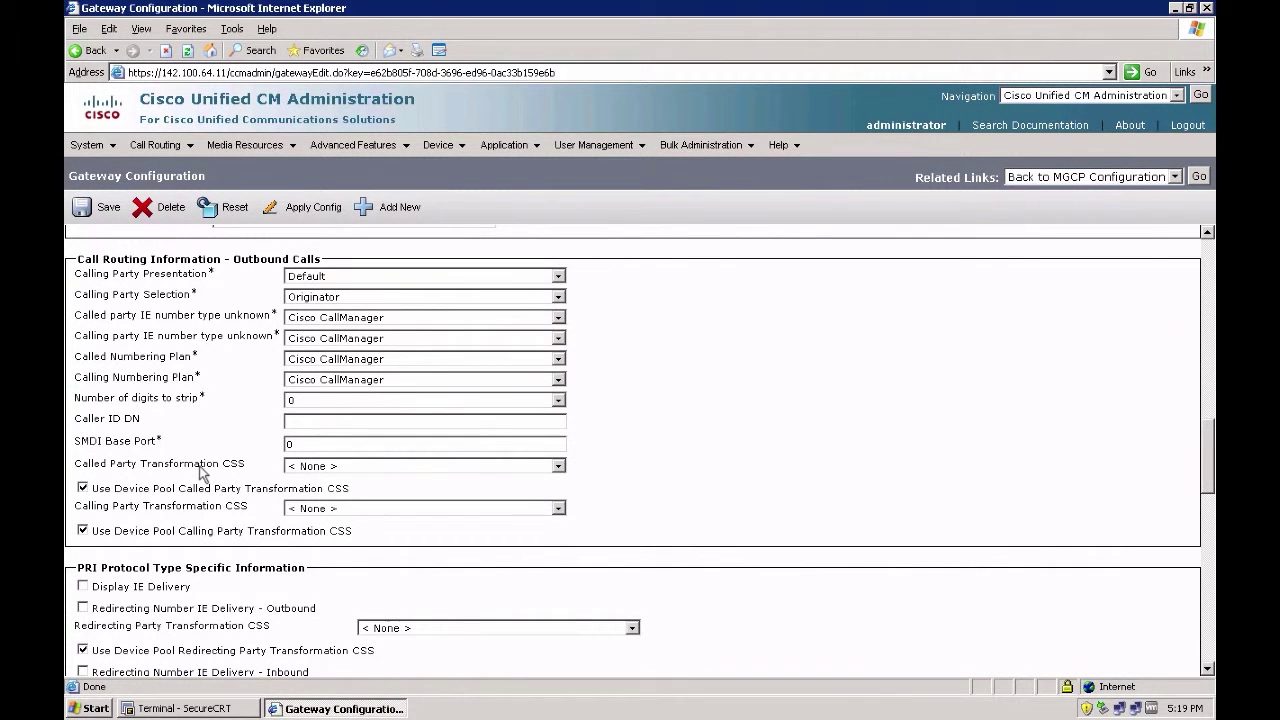
pyautogui.click(310, 466)
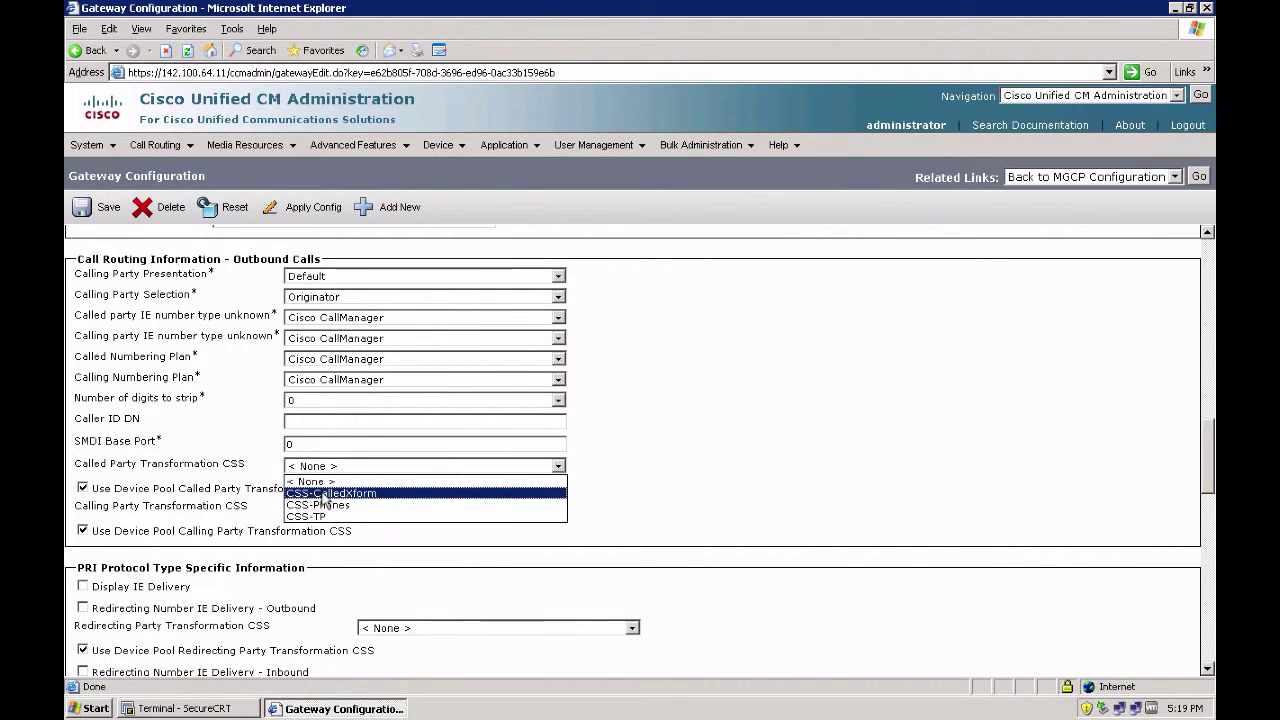
pyautogui.click(323, 494)
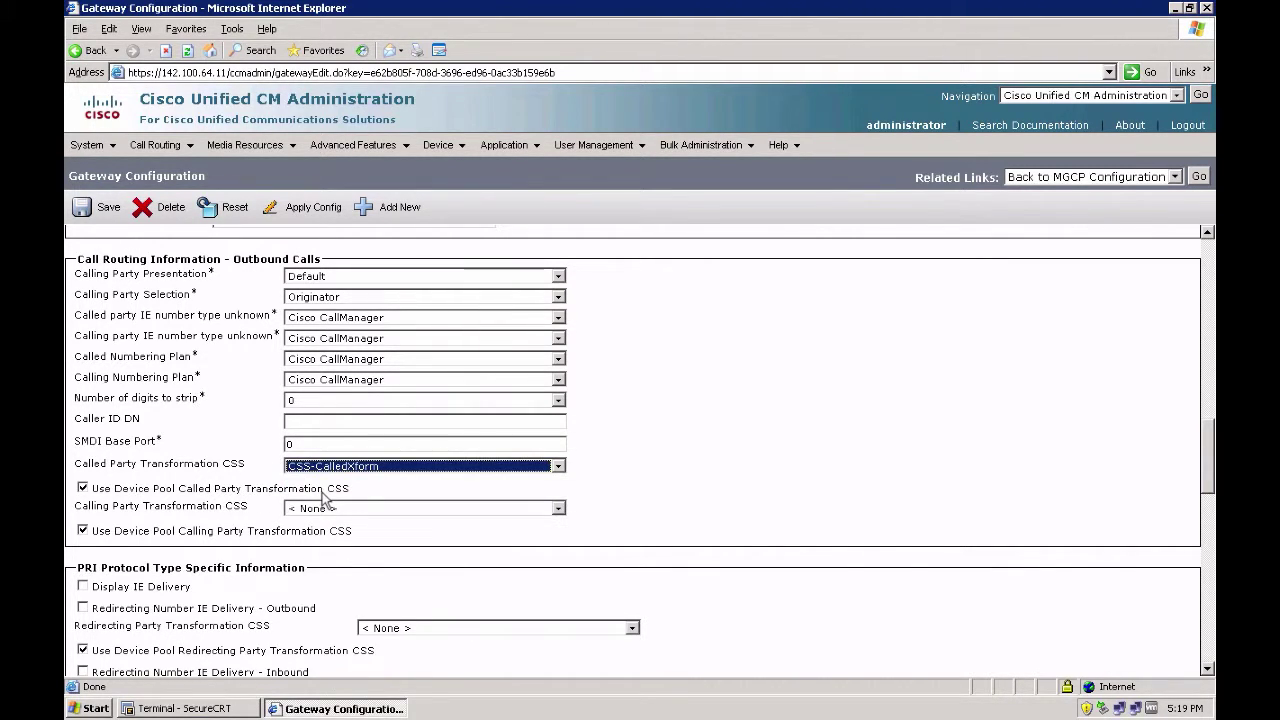
pyautogui.click(84, 490)
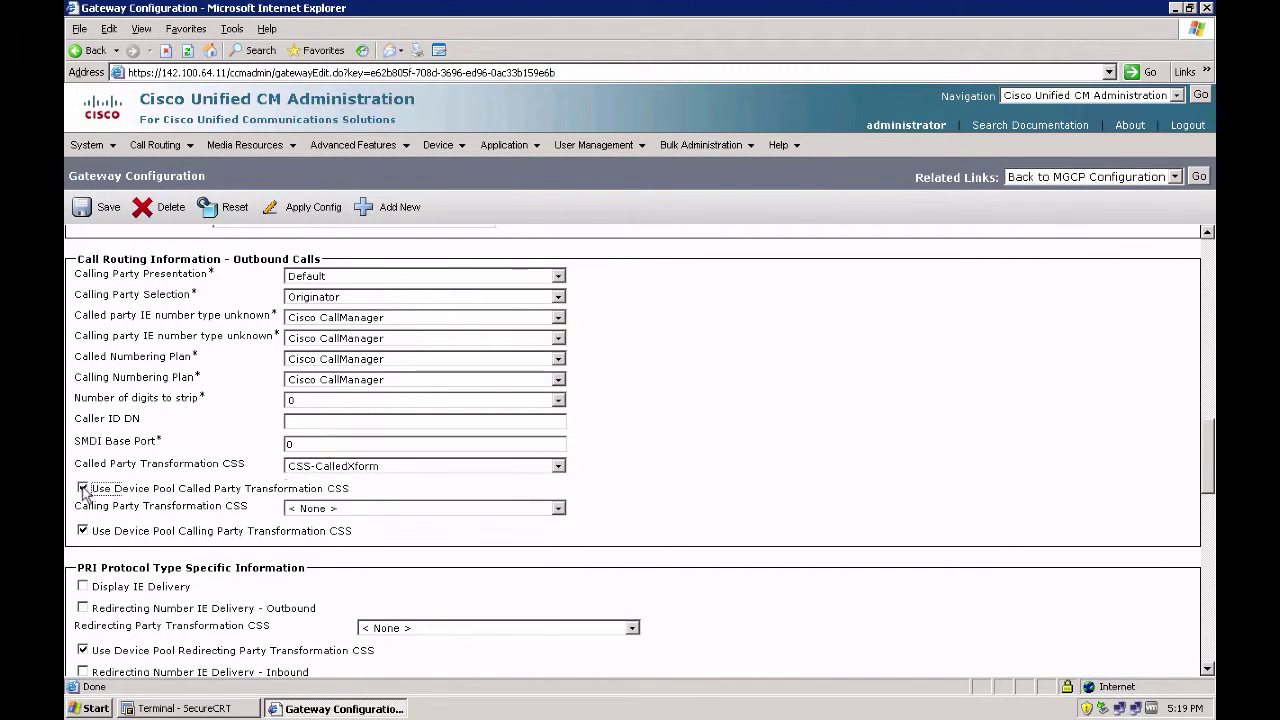
pyautogui.click(106, 210)
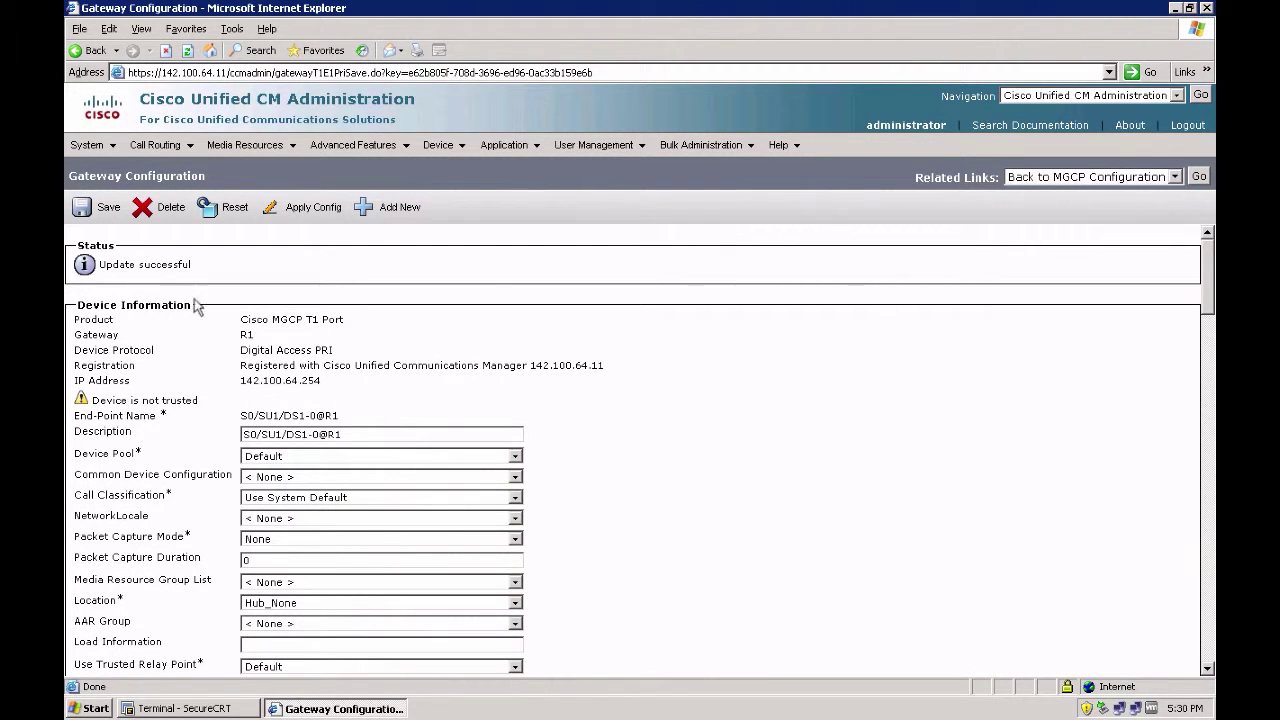
# Step: Add a called party transformation pattern \+.! in the PT-CAlledXform partition
pyautogui.click(170, 147)
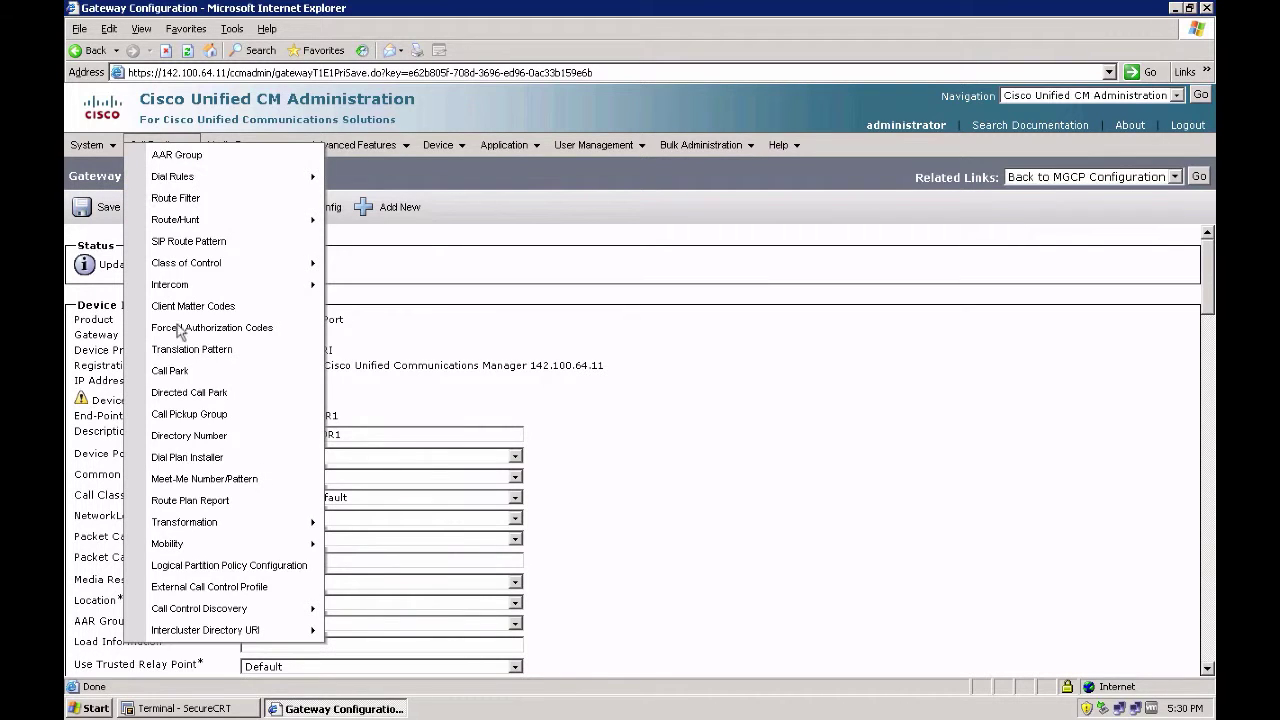
pyautogui.moveTo(302, 528)
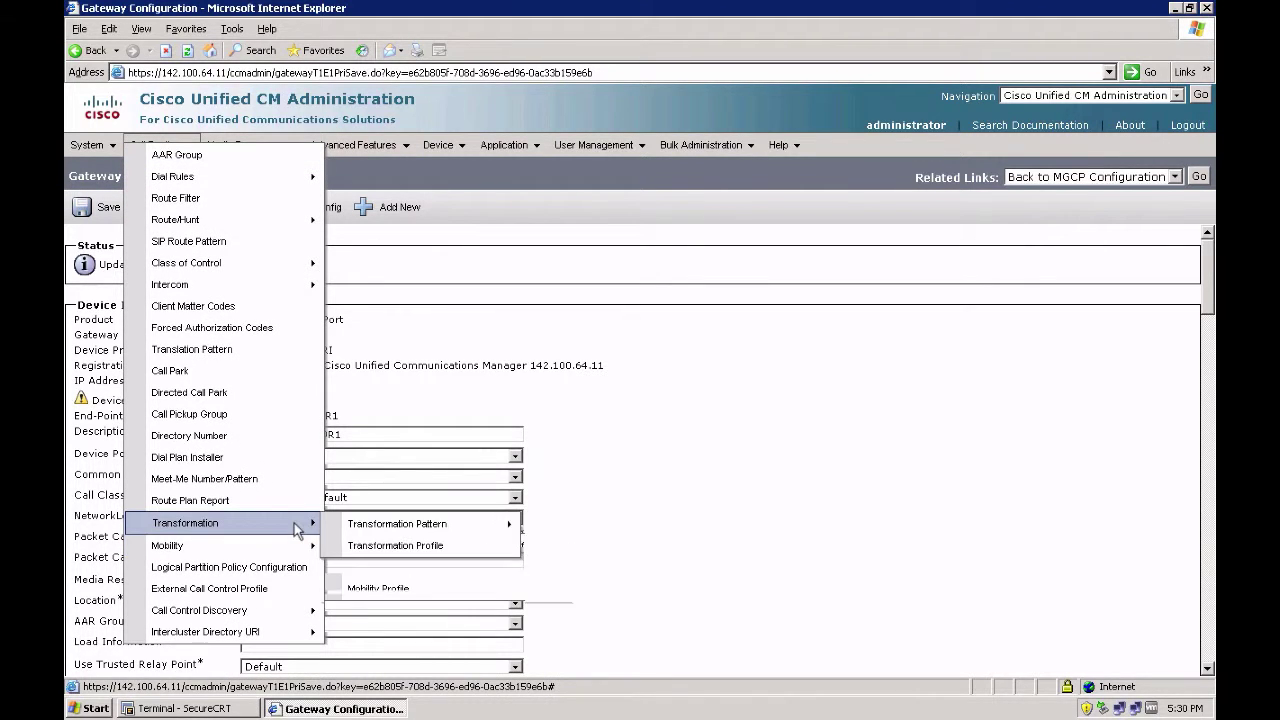
pyautogui.moveTo(464, 526)
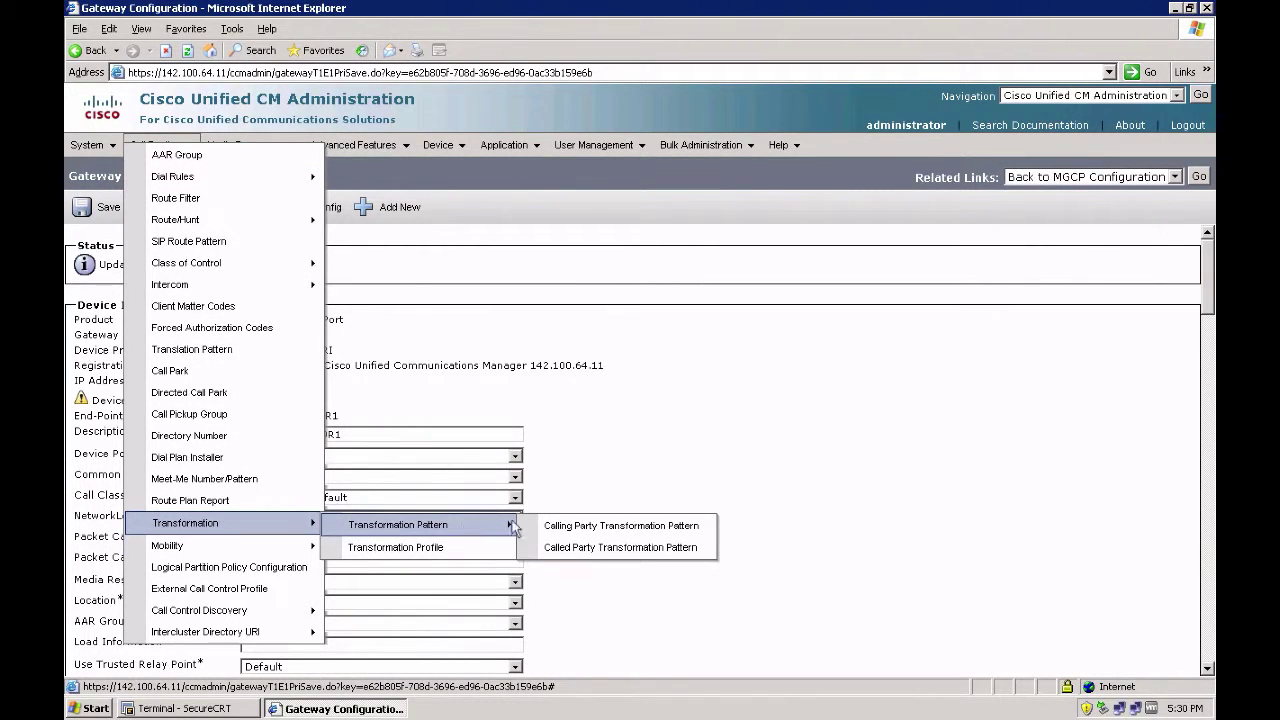
pyautogui.click(621, 553)
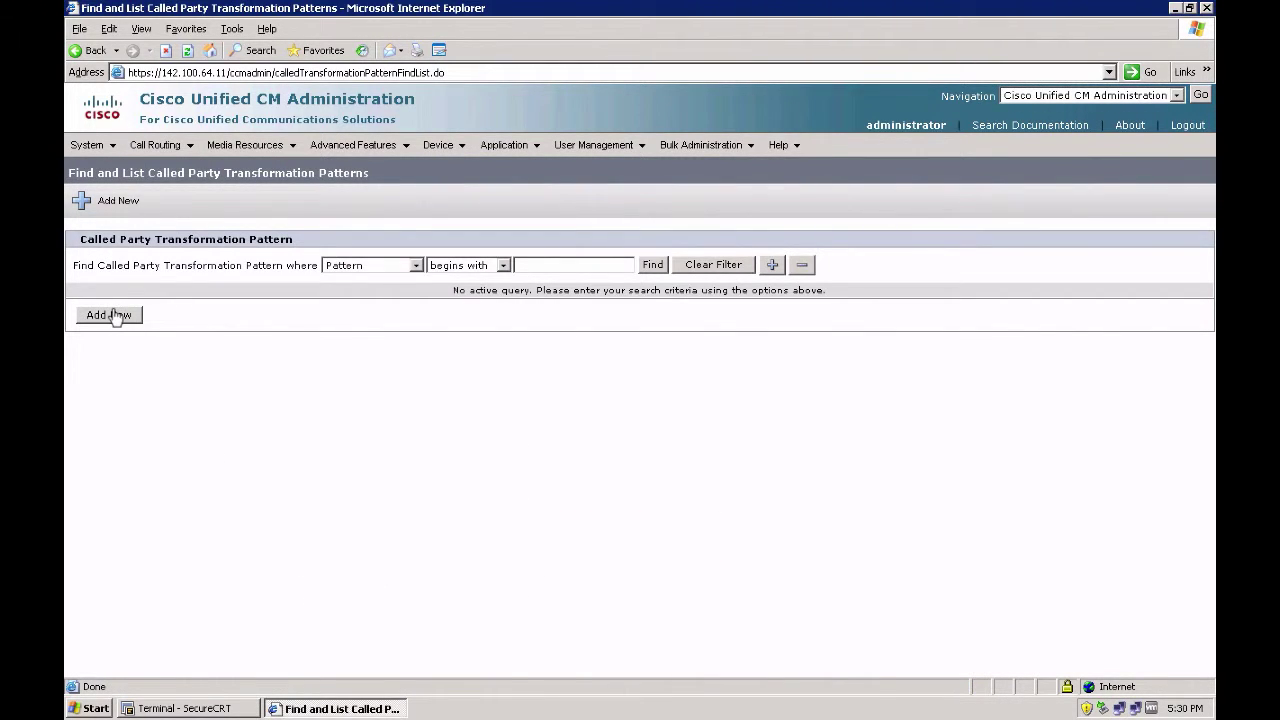
pyautogui.click(109, 316)
pyautogui.click(253, 319)
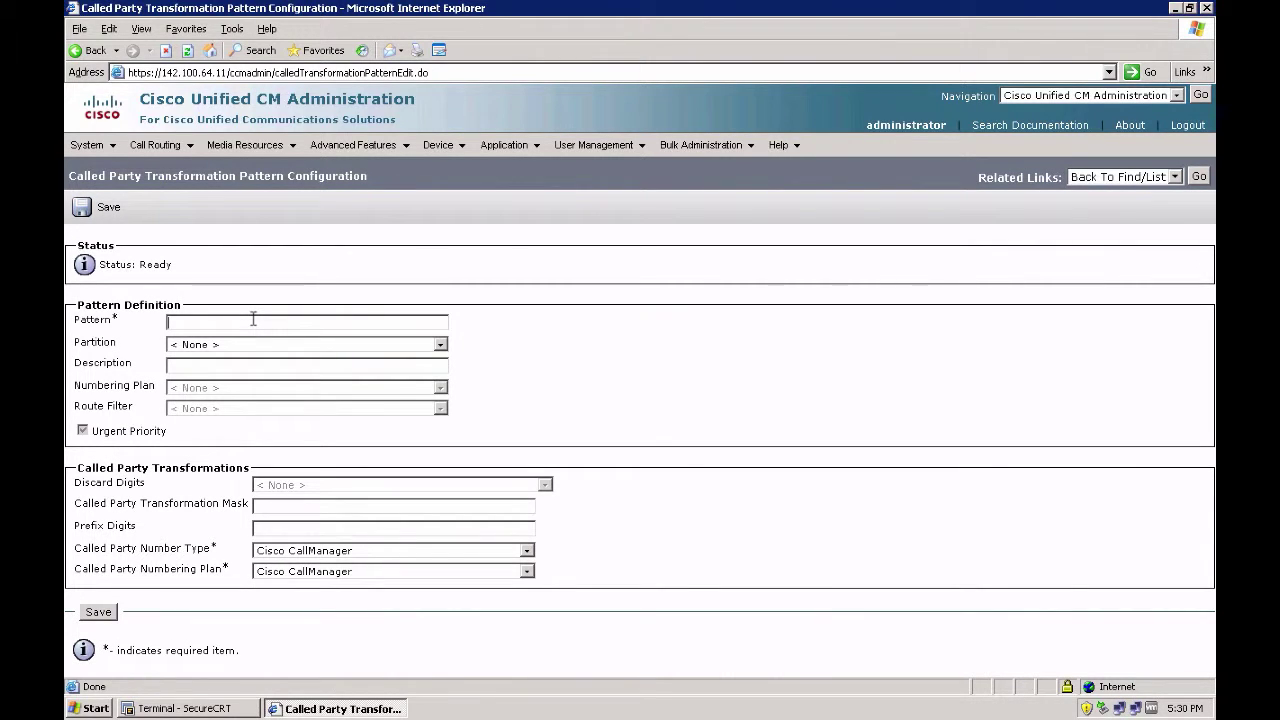
pyautogui.write('\\+.!')
pyautogui.click(191, 346)
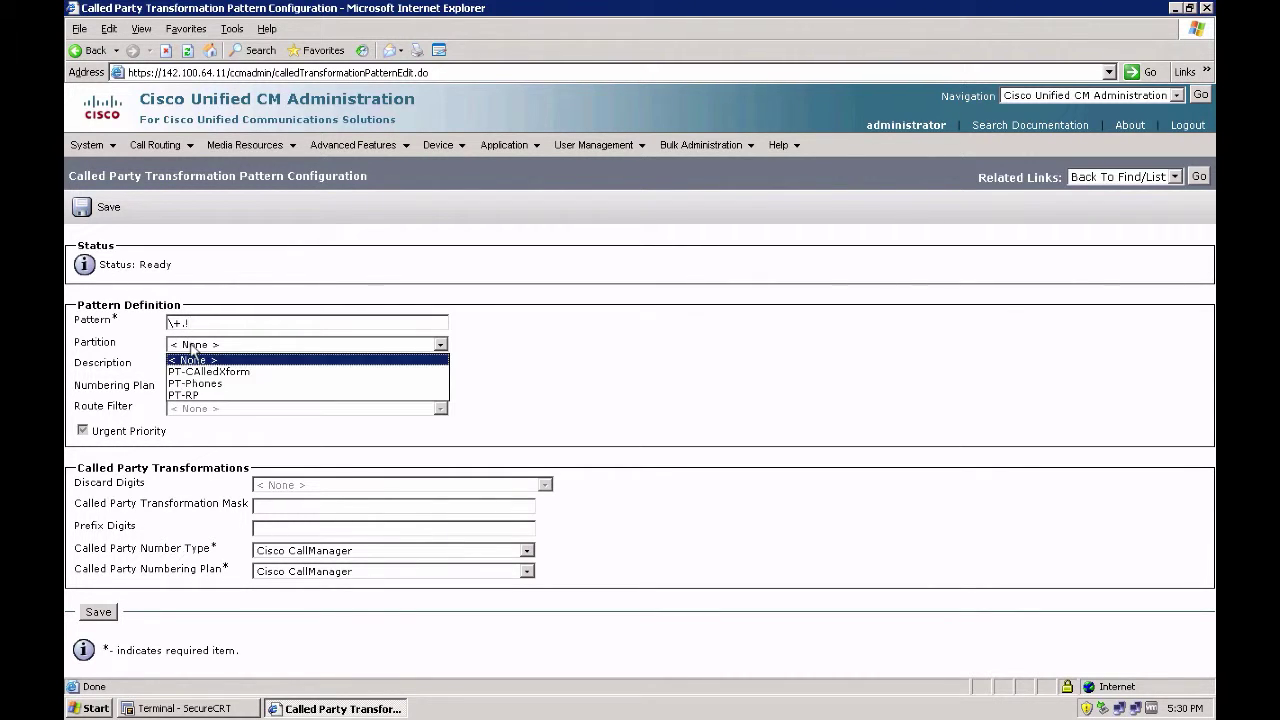
pyautogui.click(208, 371)
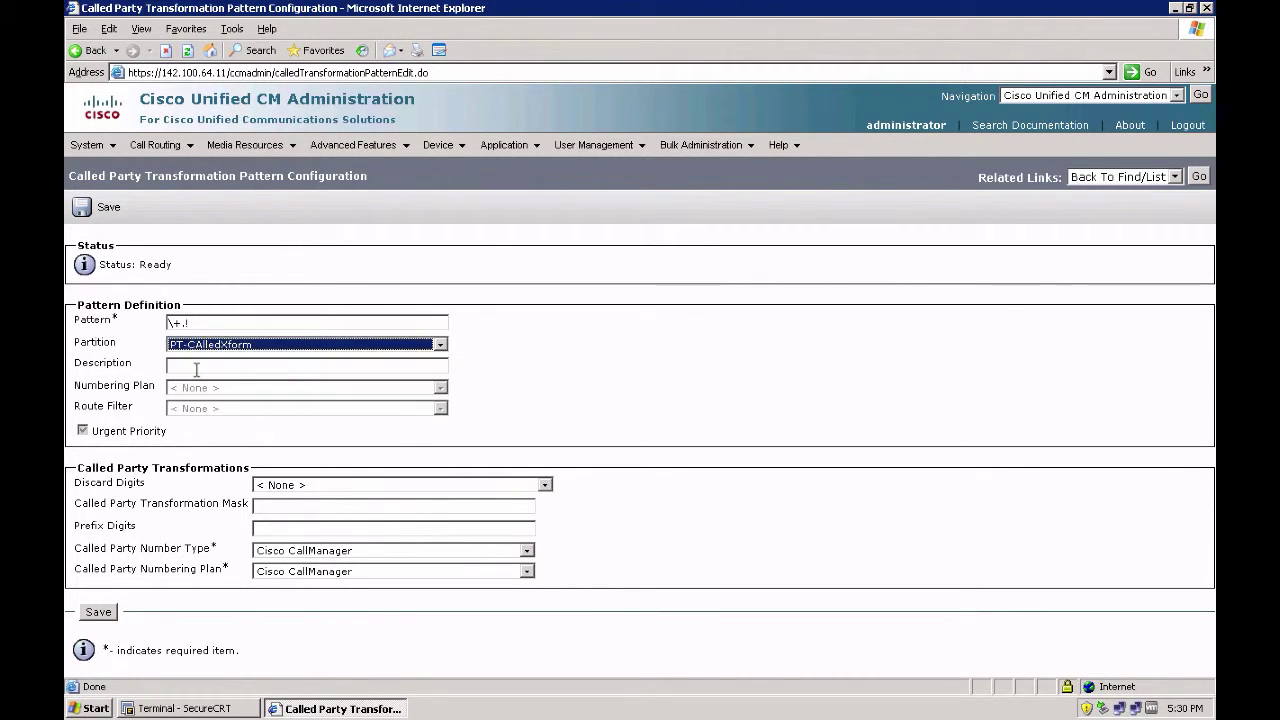
# Step: Set the pattern to discard PreDot digits with called party number type Unknown and numbering plan ISDN, and save it
pyautogui.click(296, 494)
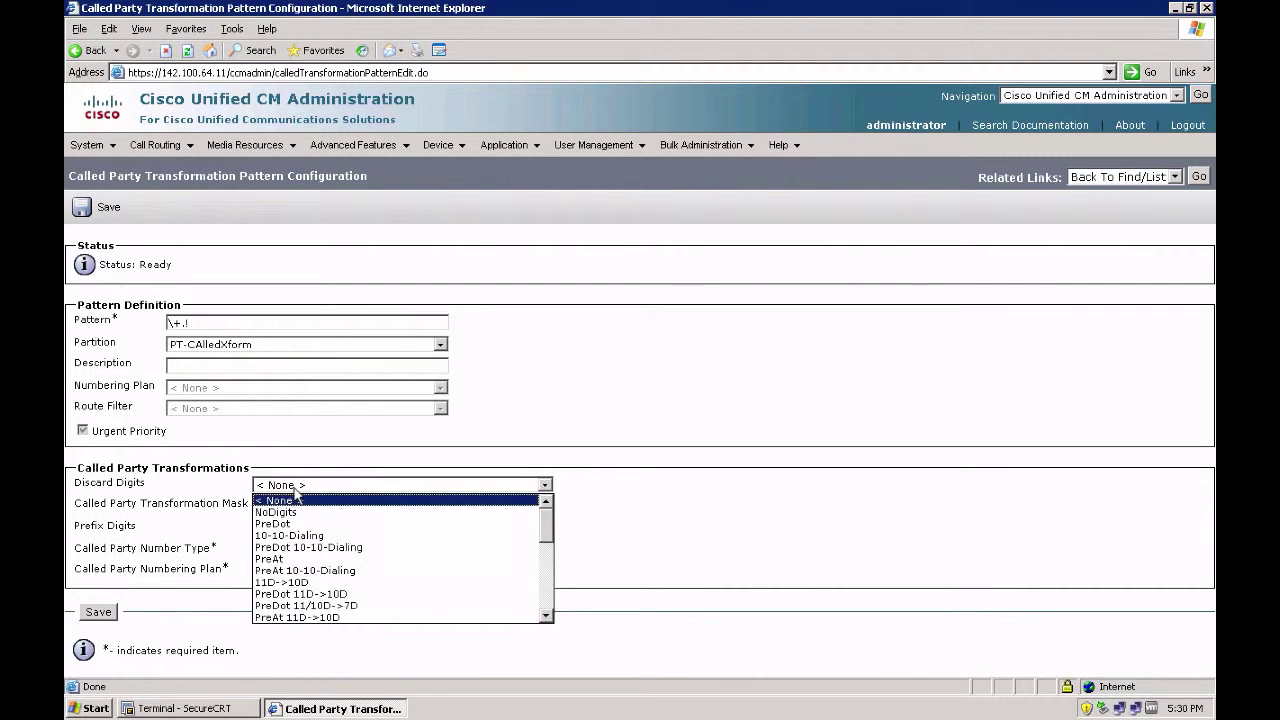
pyautogui.click(278, 521)
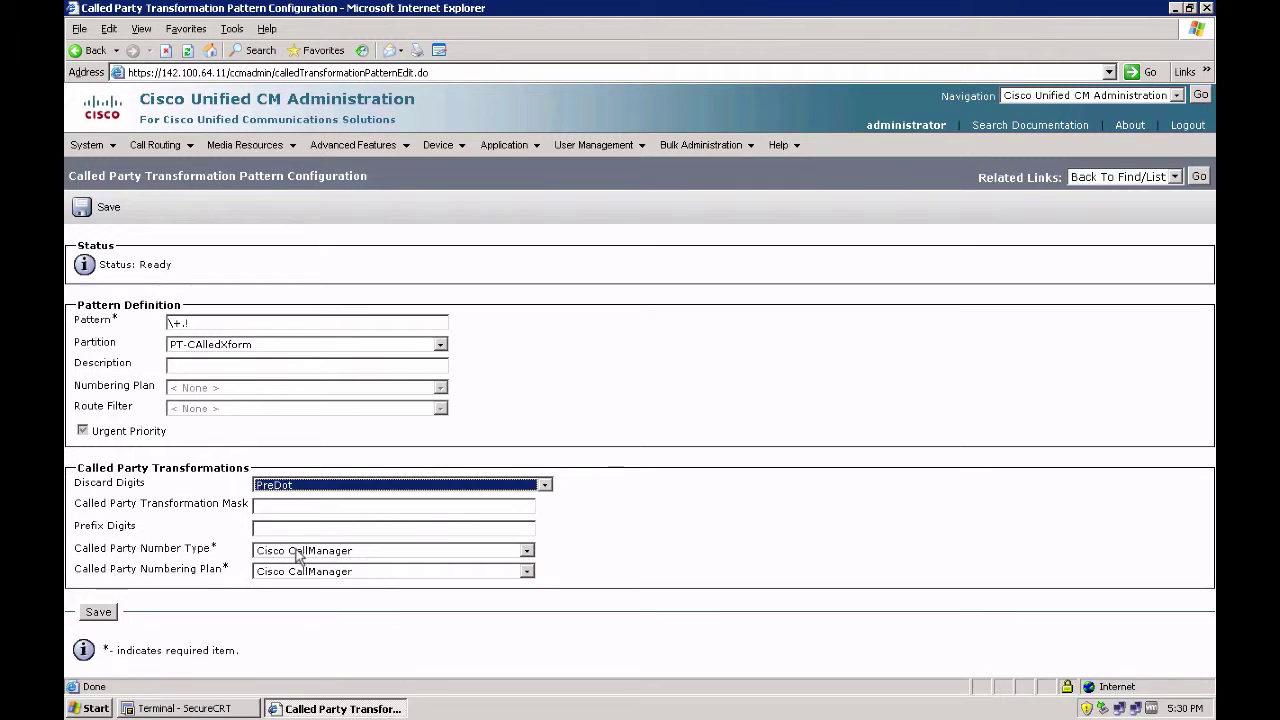
pyautogui.click(298, 553)
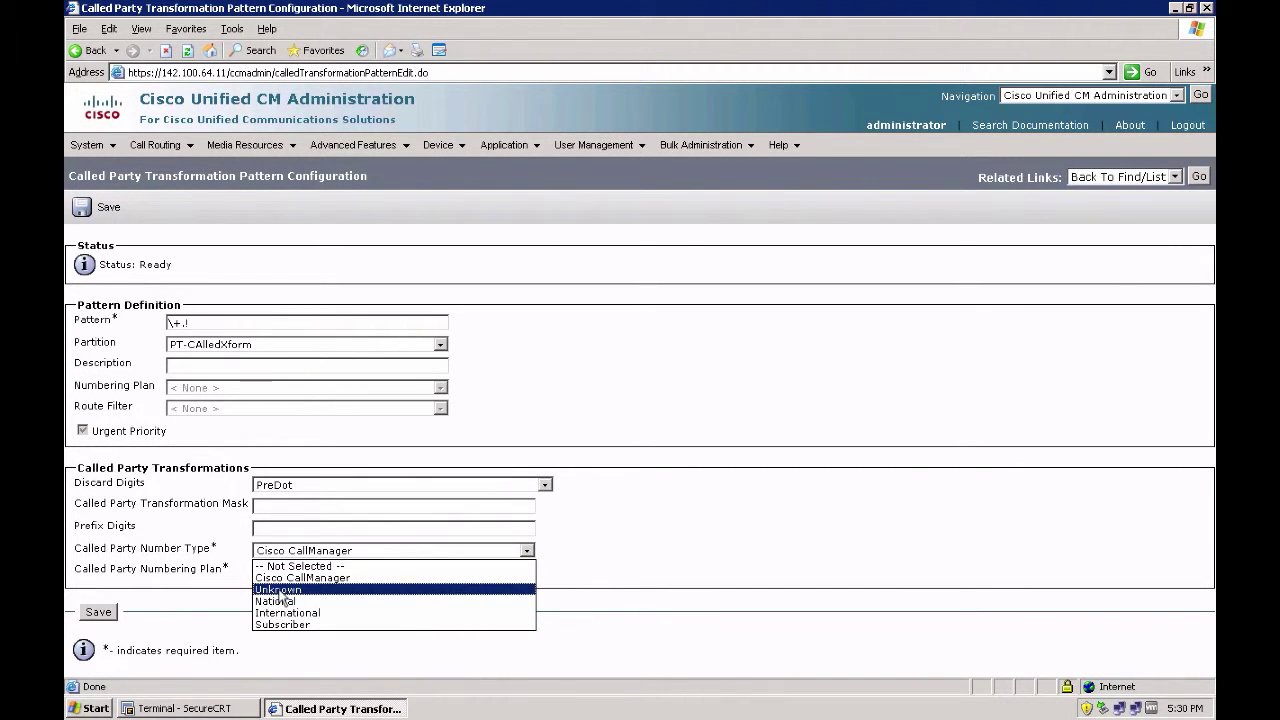
pyautogui.click(284, 591)
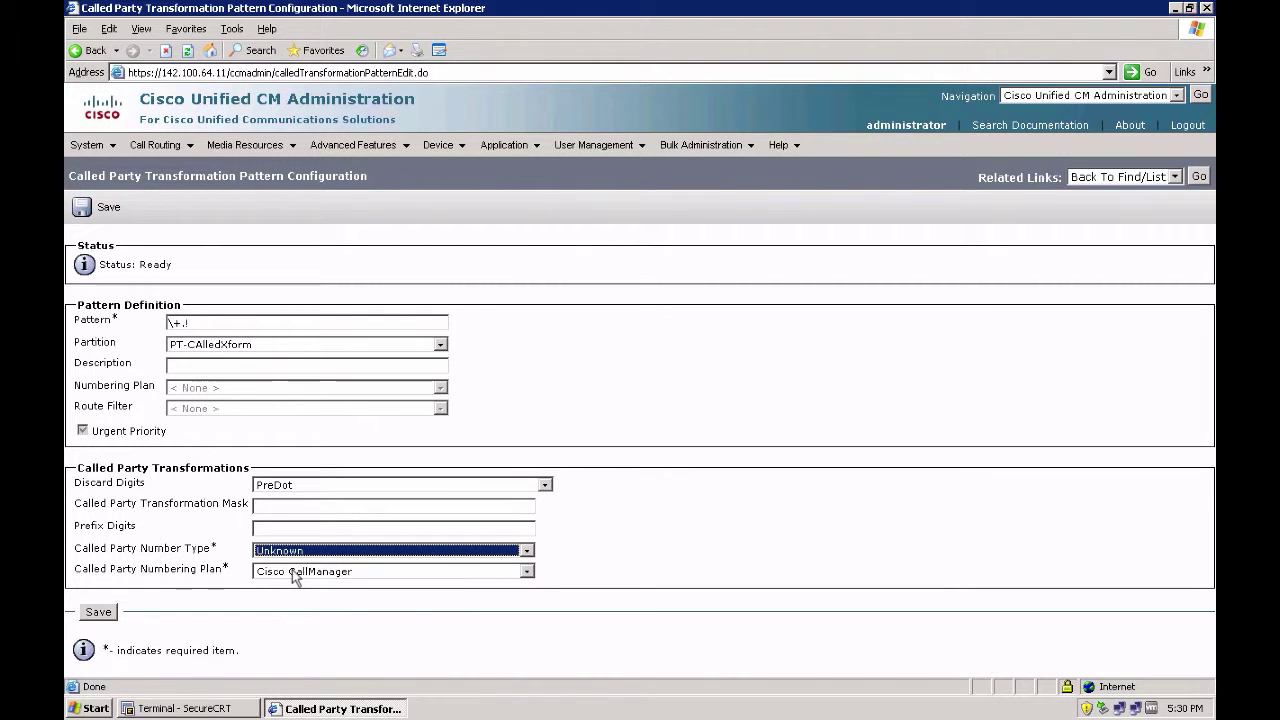
pyautogui.click(295, 574)
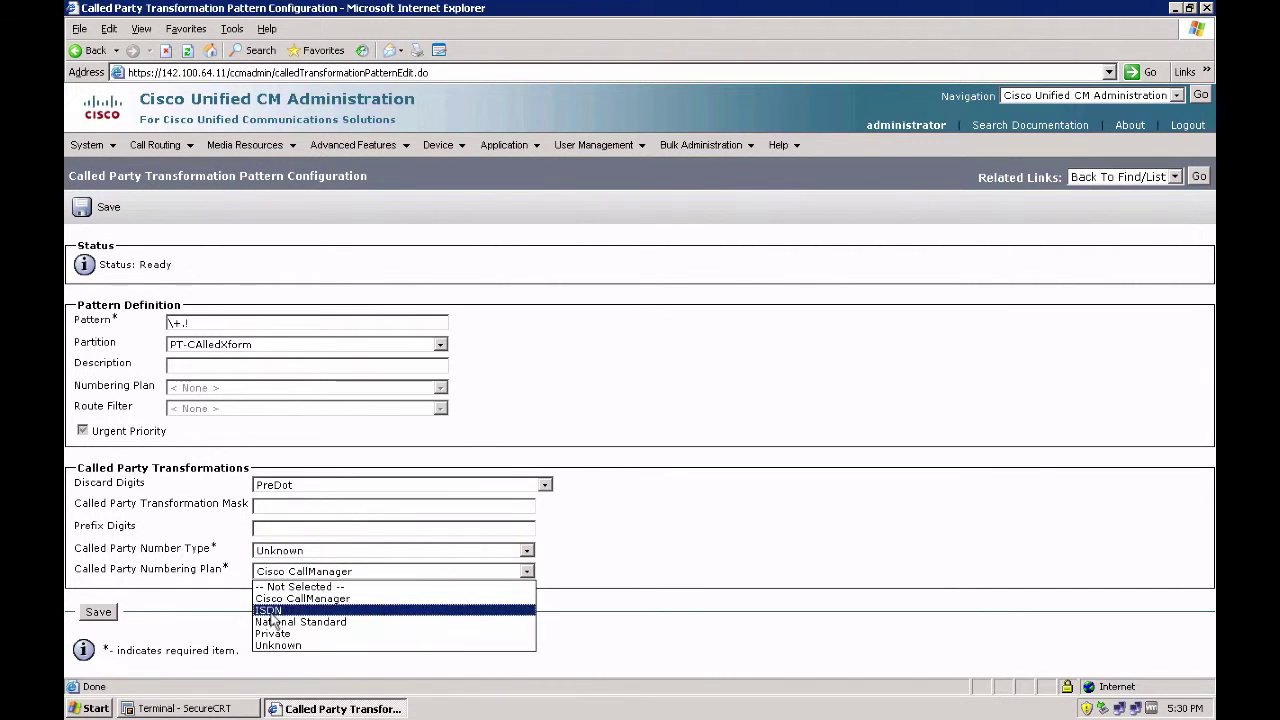
pyautogui.click(277, 609)
pyautogui.click(98, 611)
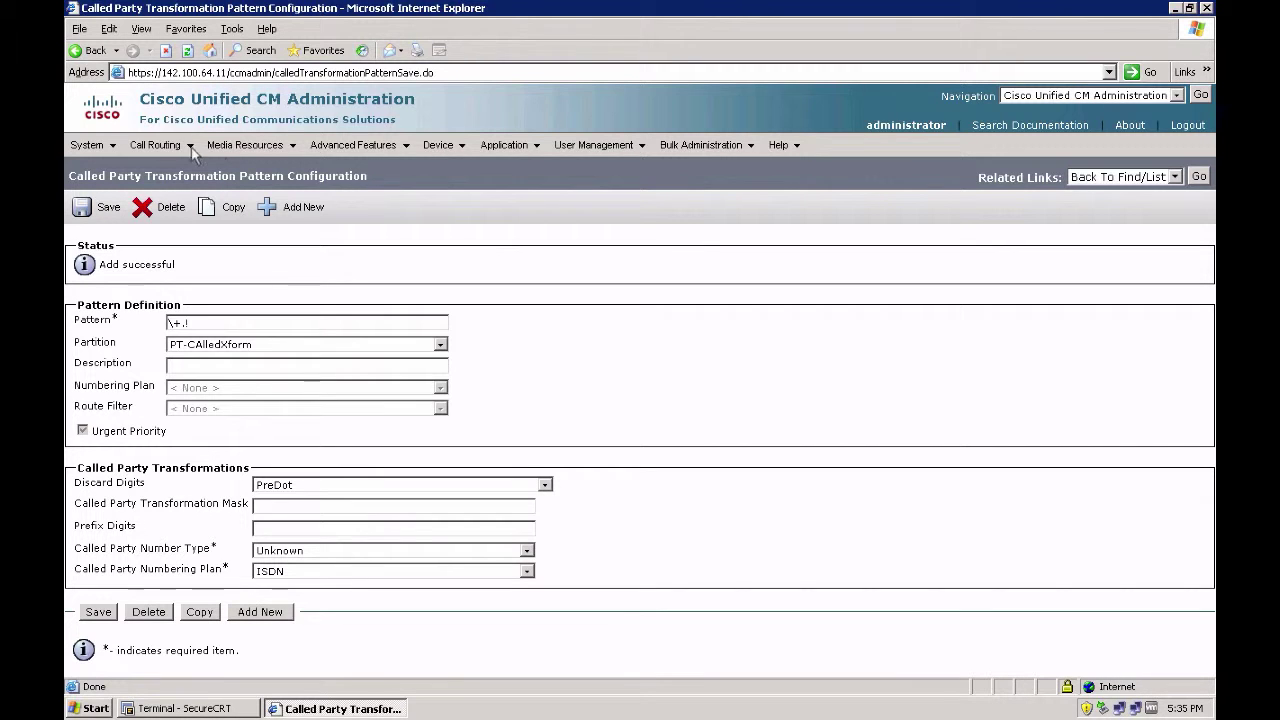
# Step: Open the 911 translation pattern, enable use of the calling party's external phone number mask, and set the calling party transform mask to 4082022XXX
pyautogui.click(160, 145)
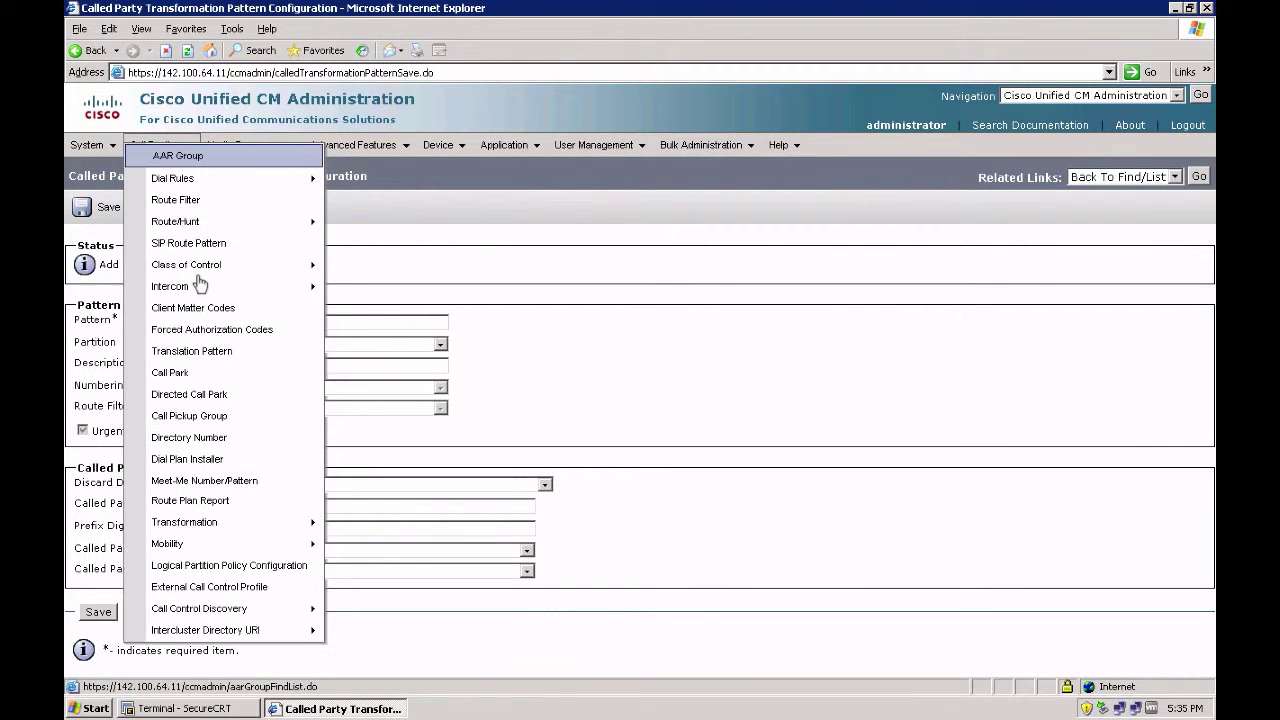
pyautogui.click(198, 358)
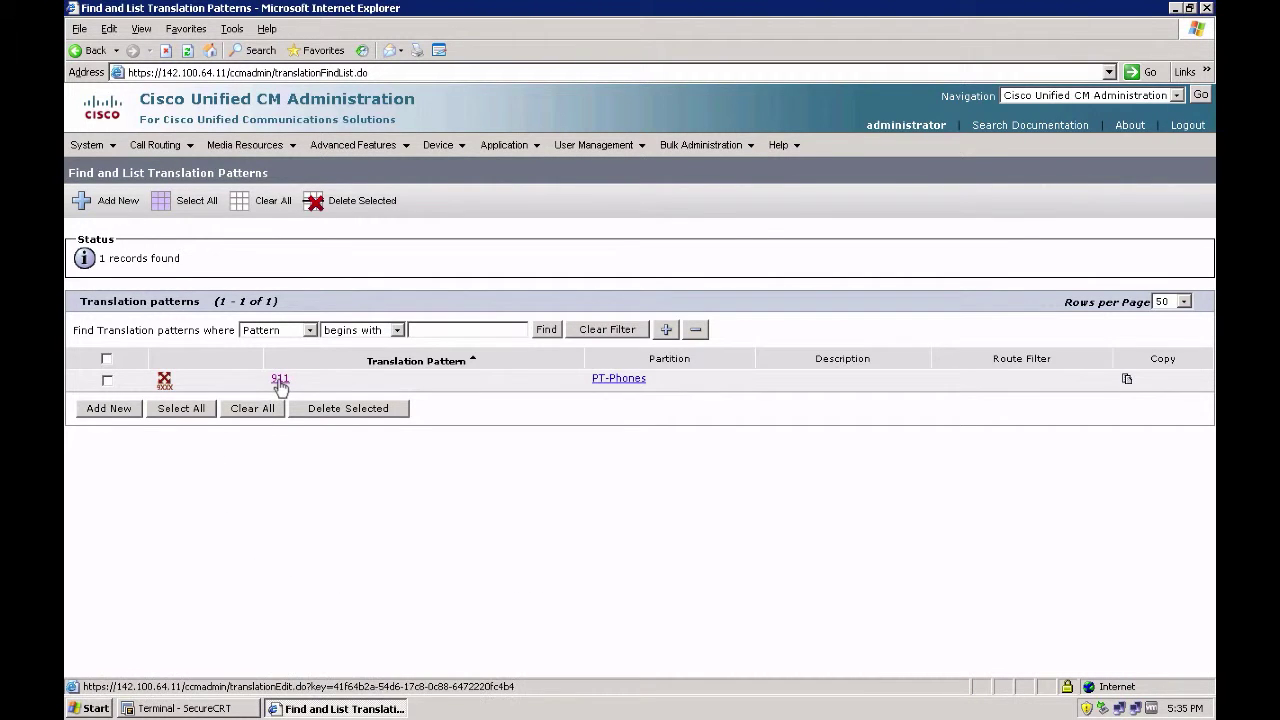
pyautogui.click(280, 378)
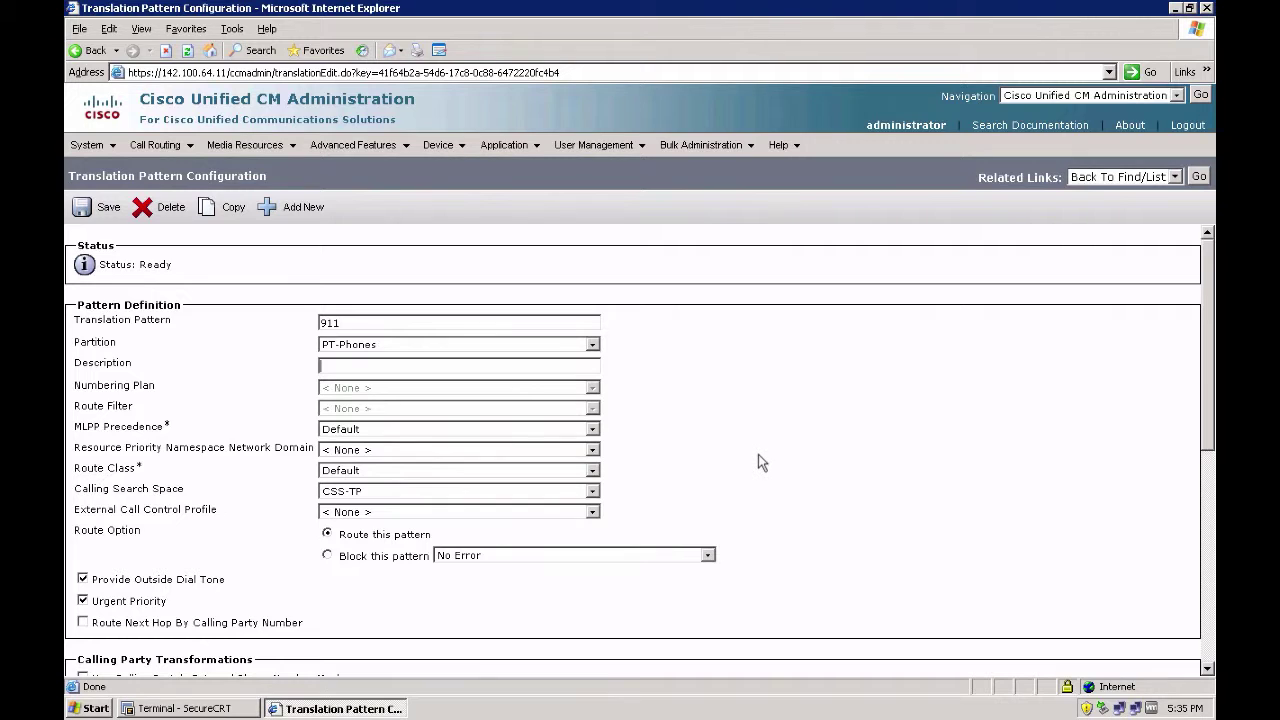
pyautogui.scroll(-3, 759, 462)
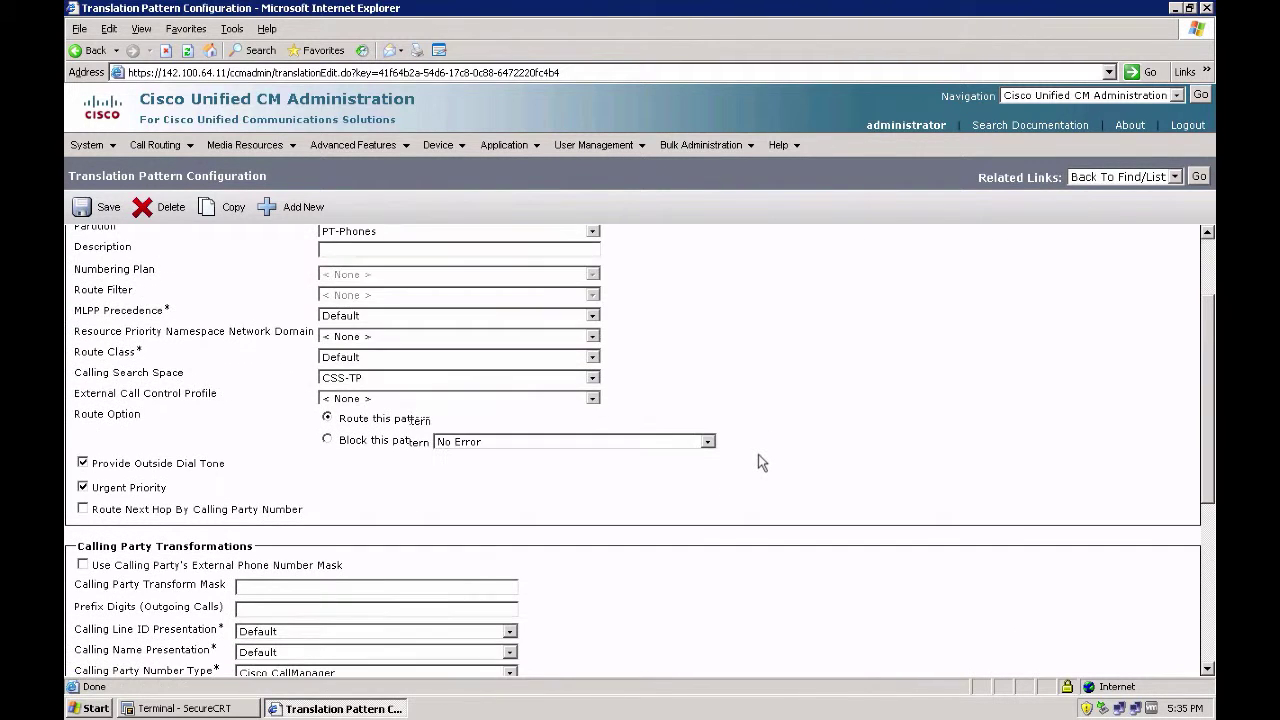
pyautogui.click(83, 556)
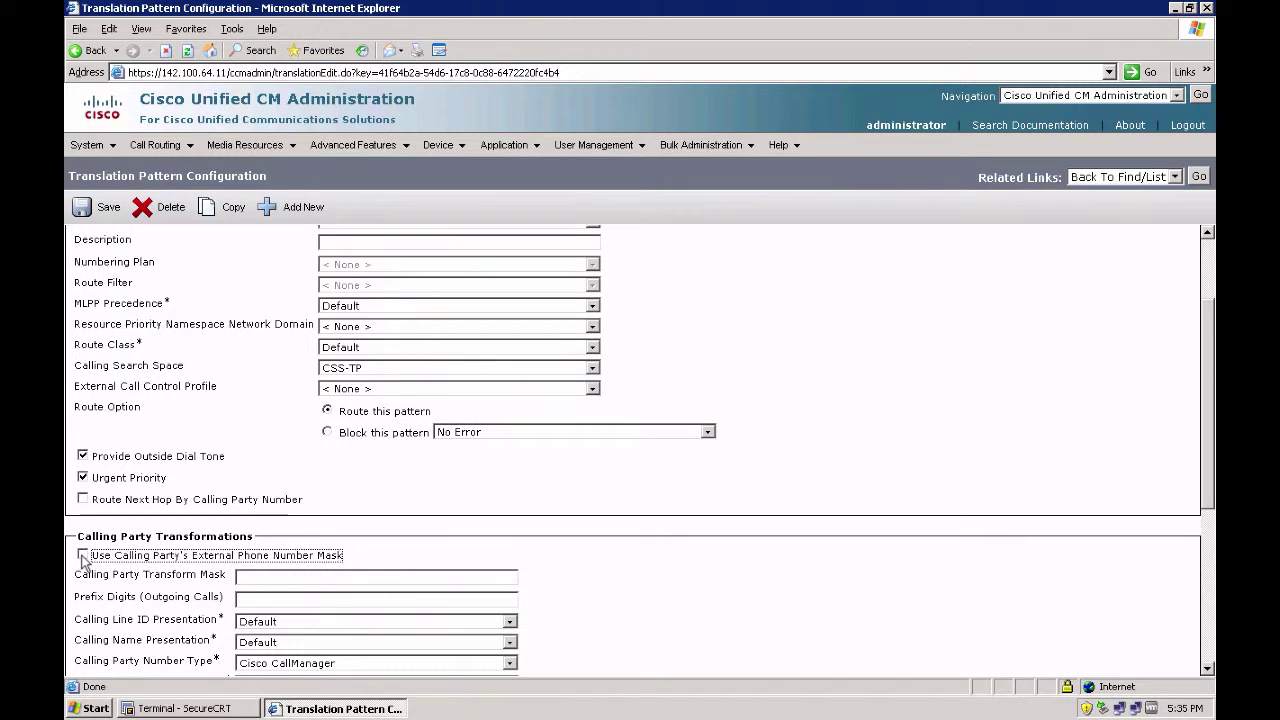
pyautogui.click(294, 575)
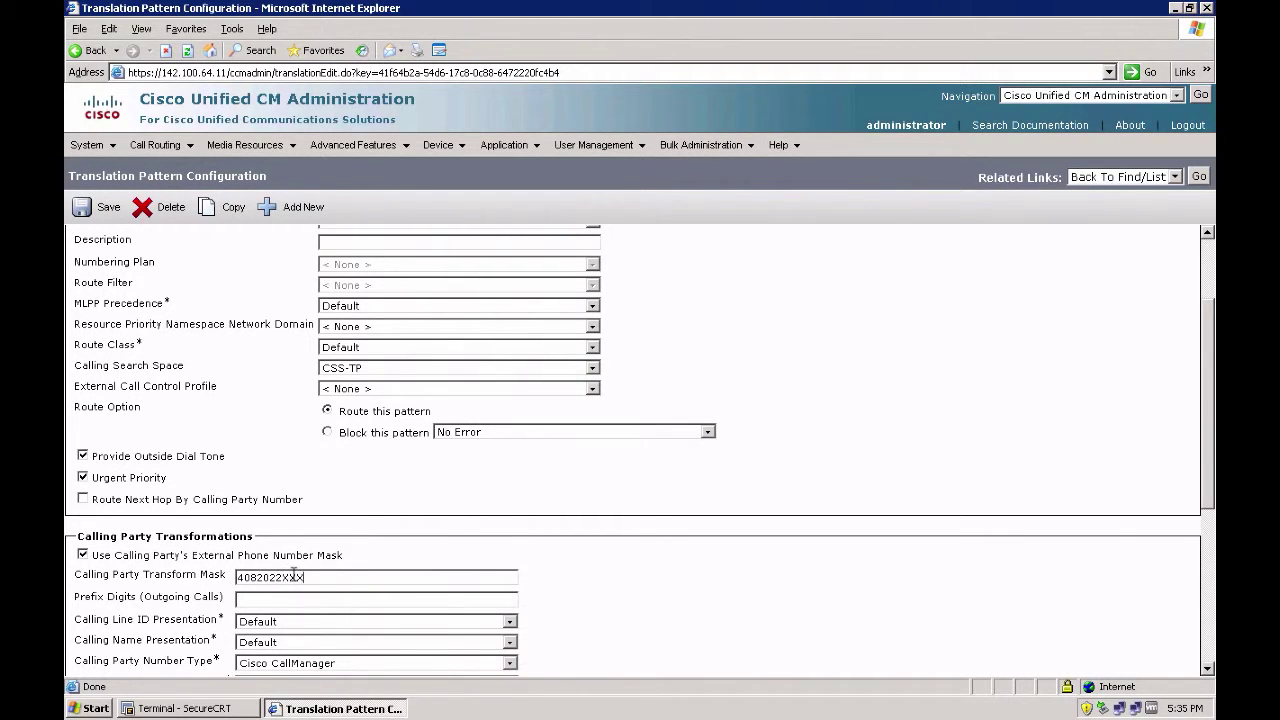
# Step: Set the 911 translation pattern's calling party number type to National and its calling party numbering plan to ISDN, and save it
pyautogui.scroll(-2, 294, 575)
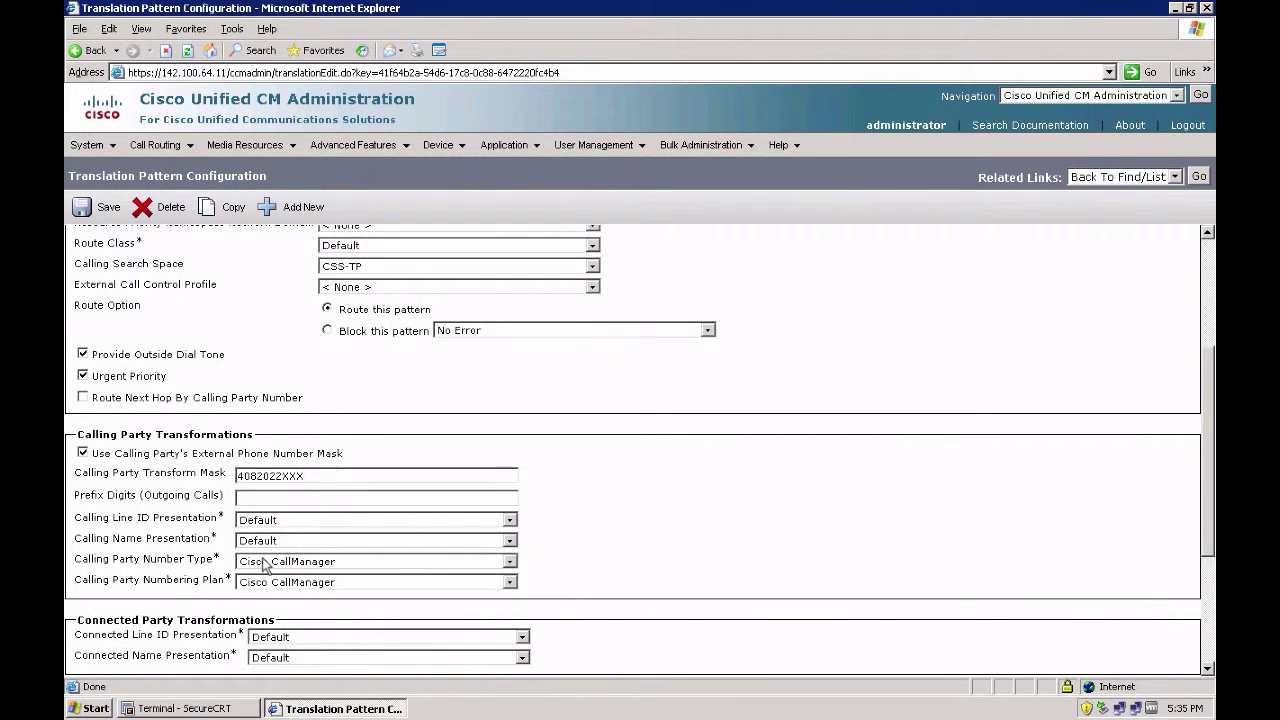
pyautogui.click(265, 566)
pyautogui.click(262, 603)
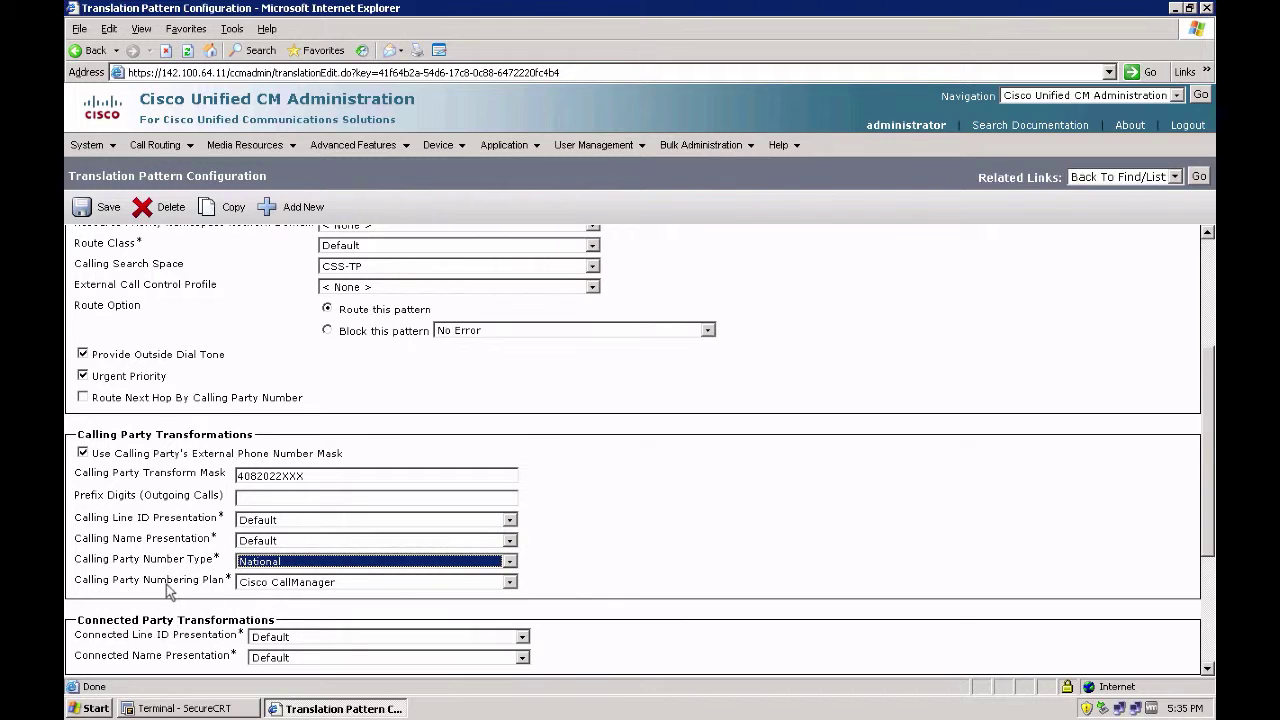
pyautogui.click(283, 588)
pyautogui.click(262, 608)
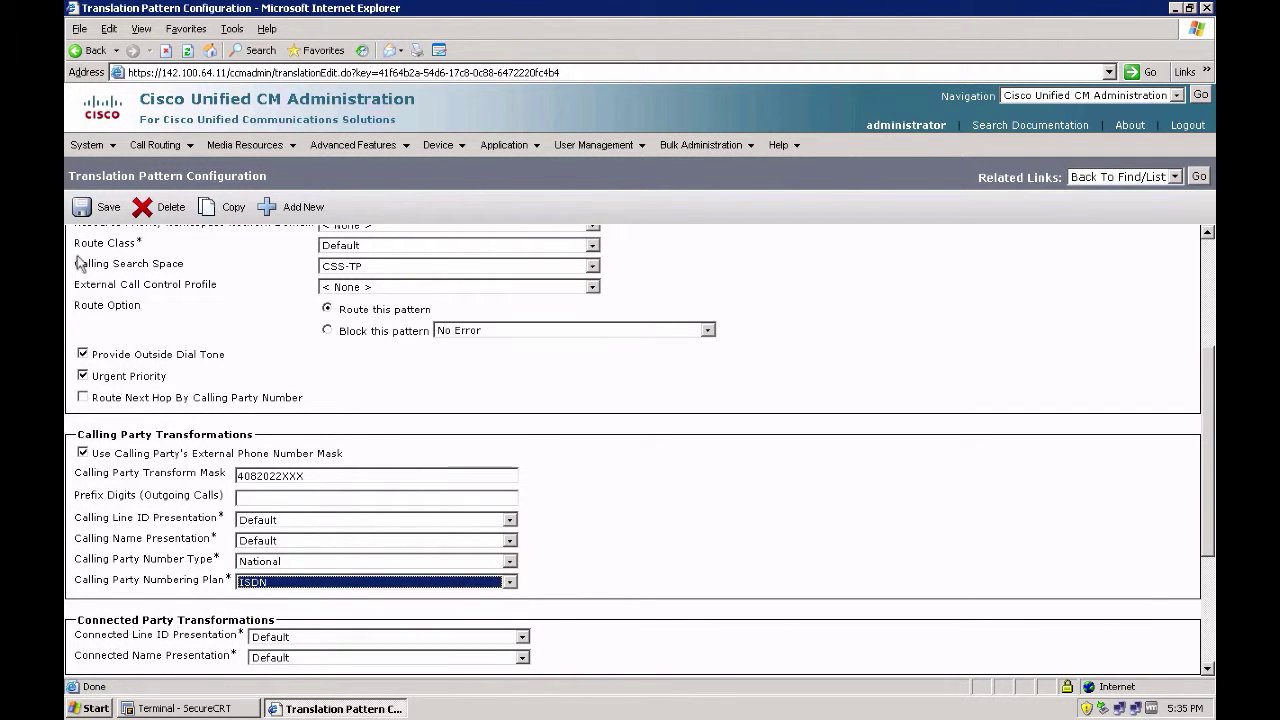
pyautogui.click(105, 210)
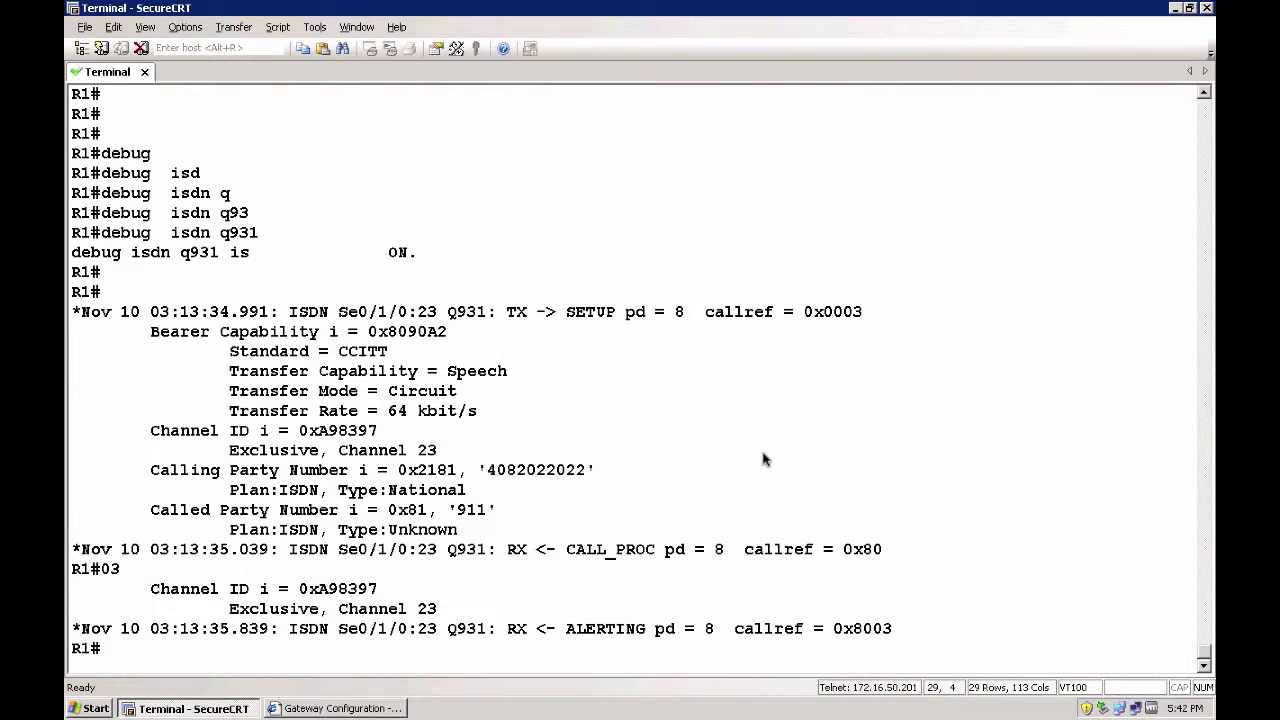
# Step: In the R1 SecureCRT terminal, turn off debugging with "un all" and check the calling and called party details in the Q931 SETUP output
pyautogui.write('un all')
pyautogui.press('Return')
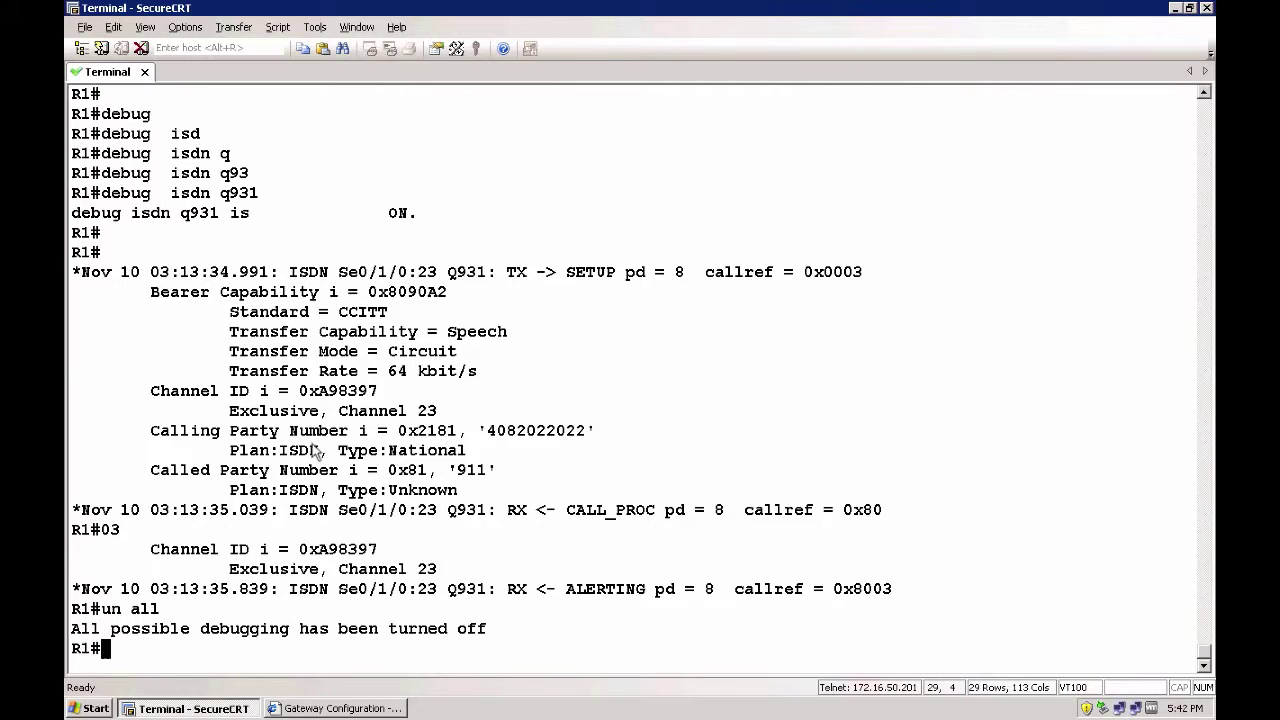
pyautogui.moveTo(487, 432); pyautogui.dragTo(588, 437)
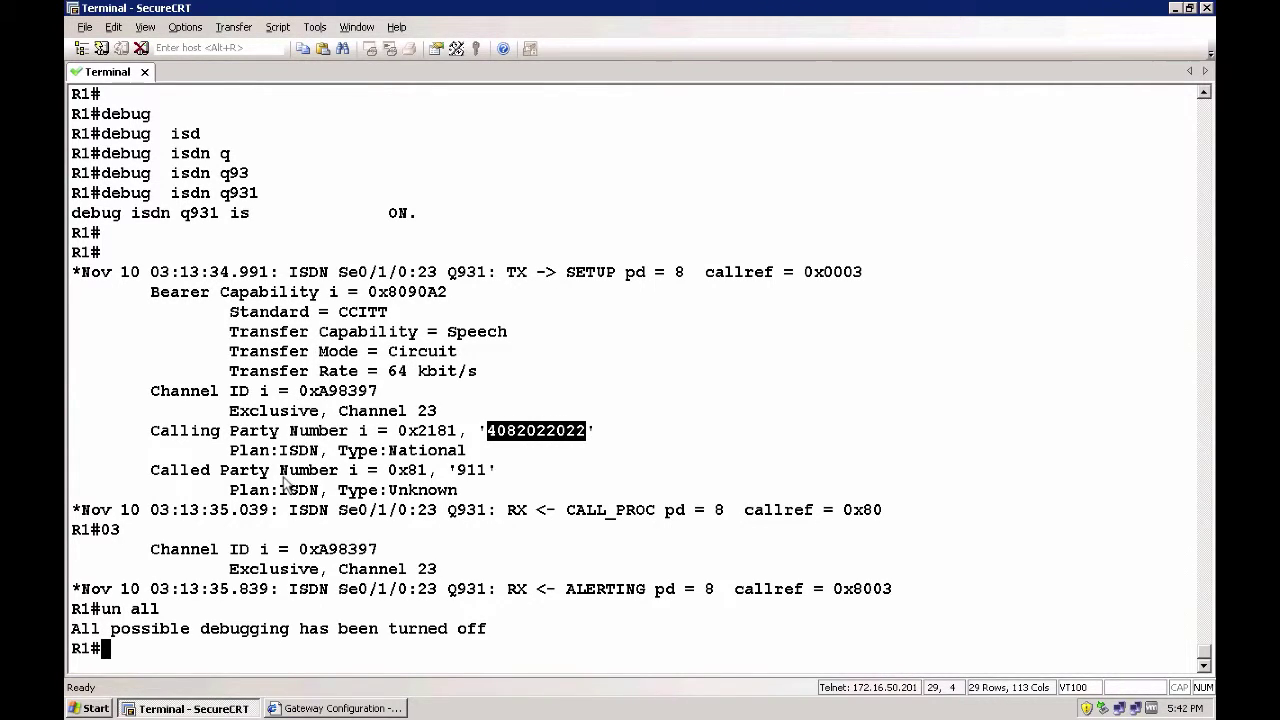
pyautogui.moveTo(458, 471); pyautogui.dragTo(492, 474)
pyautogui.moveTo(389, 492); pyautogui.dragTo(440, 497)
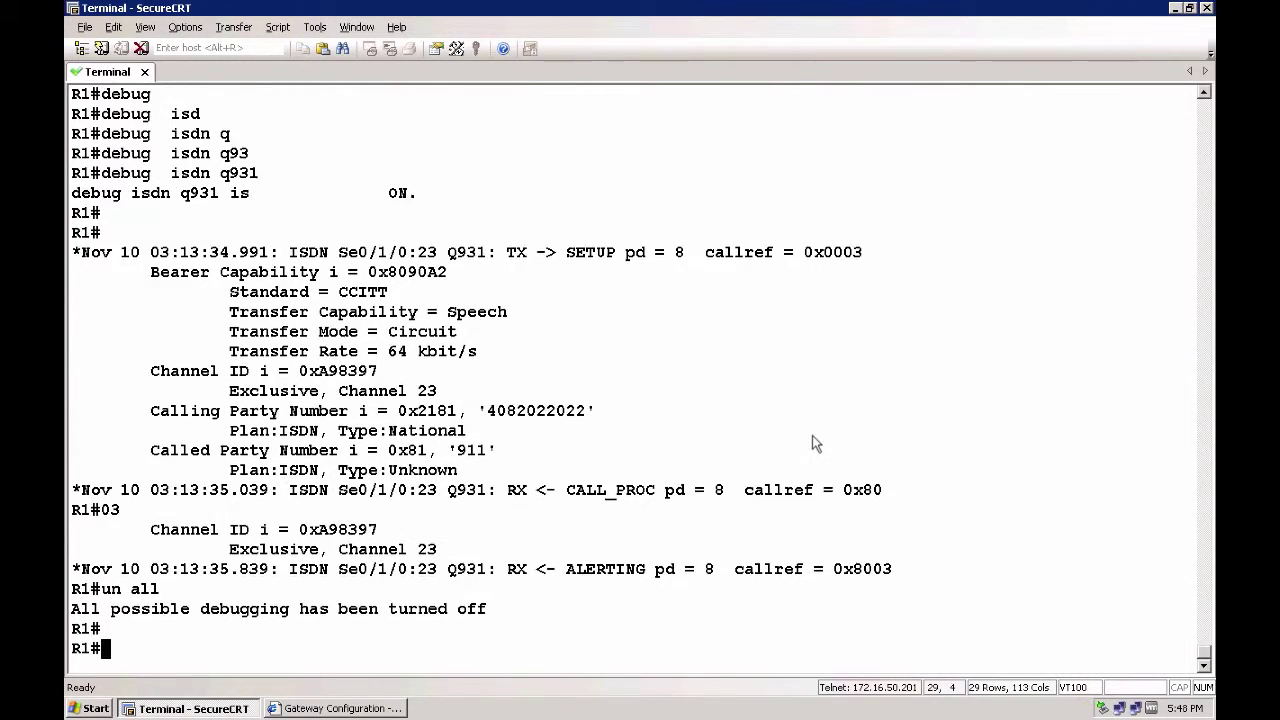